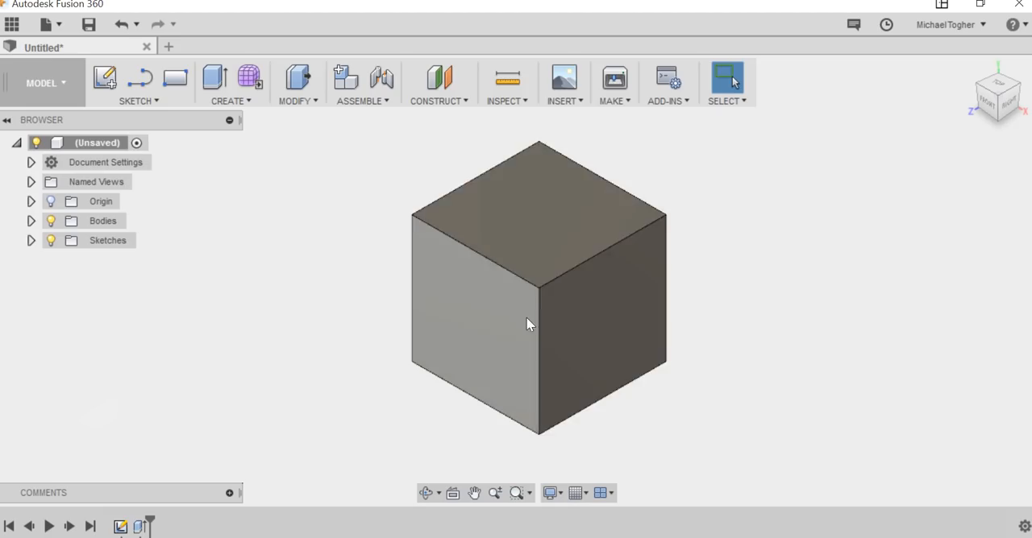
# Start a new sketch on the front face of the cube.
pyautogui.click(459, 306)
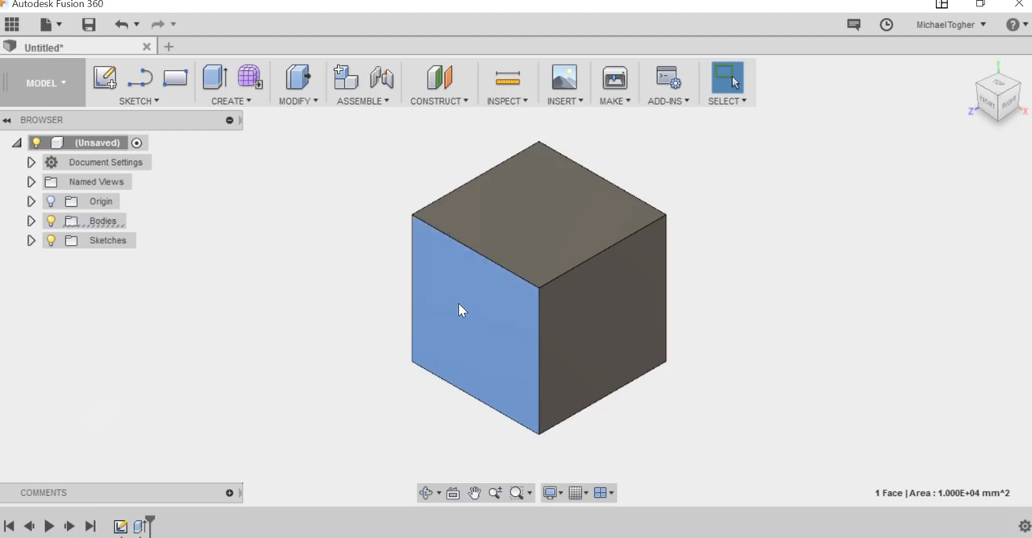
pyautogui.rightClick(459, 305)
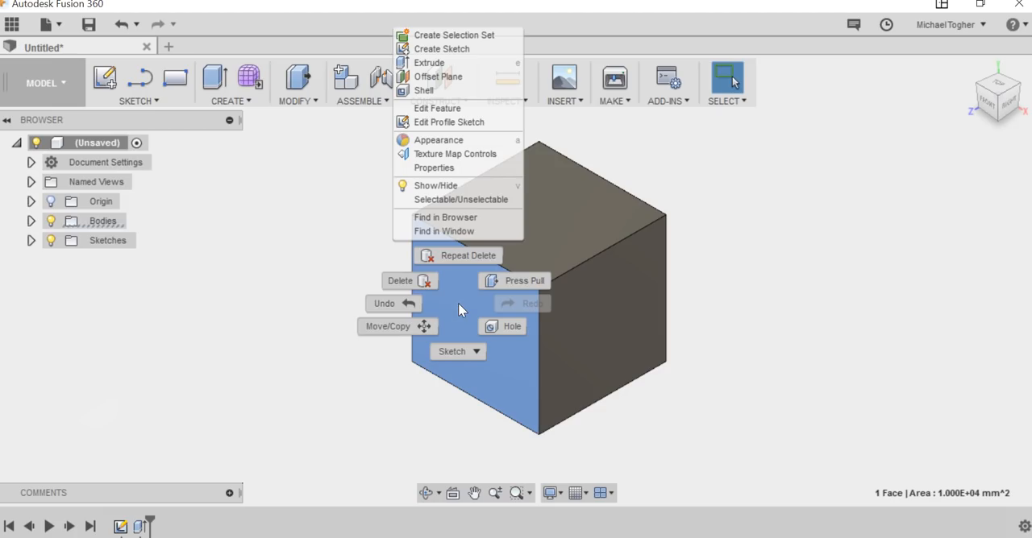
pyautogui.click(453, 52)
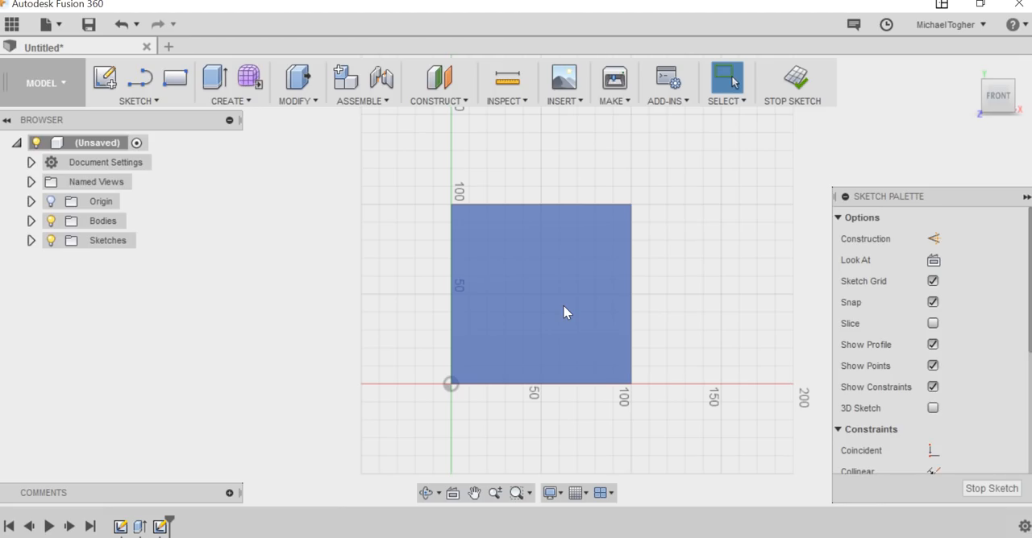
pyautogui.click(734, 296)
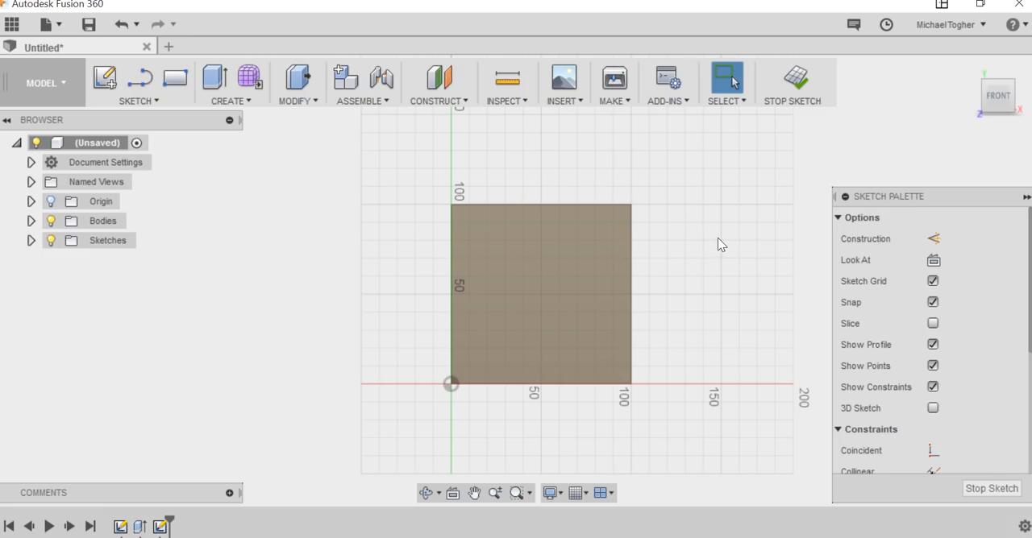
# Draw two diagonal lines joining the opposite corners of the square face so that they cross at its centre.
pyautogui.click(128, 95)
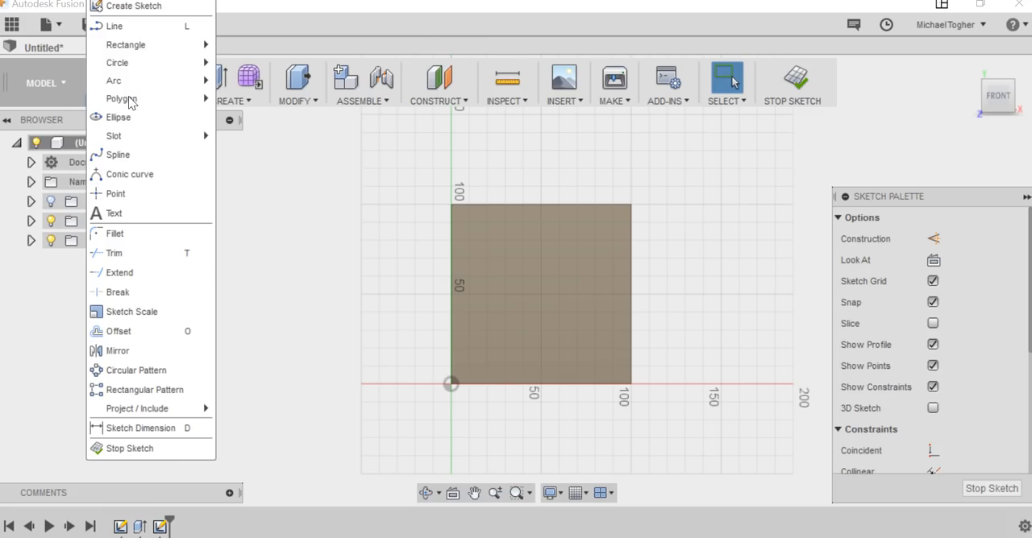
pyautogui.click(132, 25)
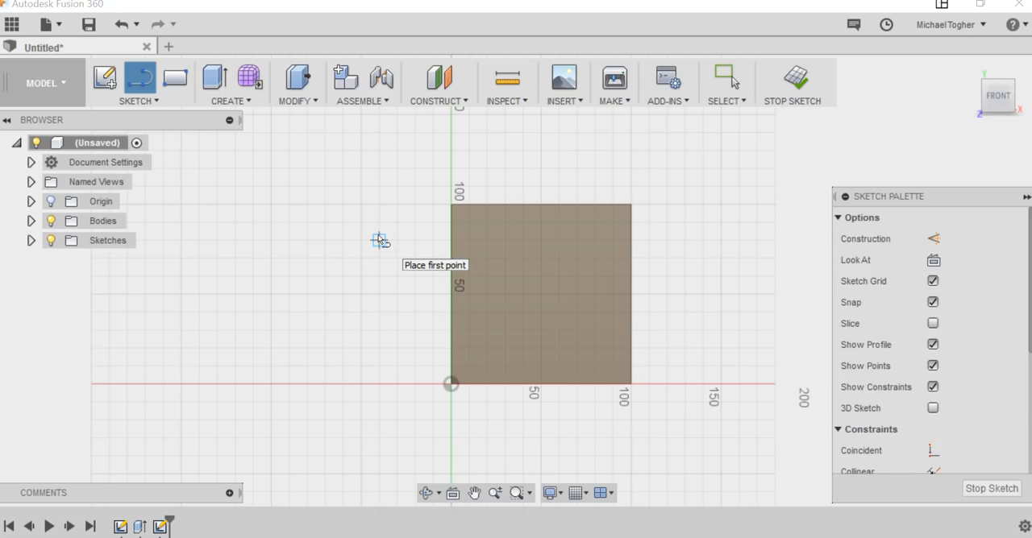
pyautogui.click(452, 205)
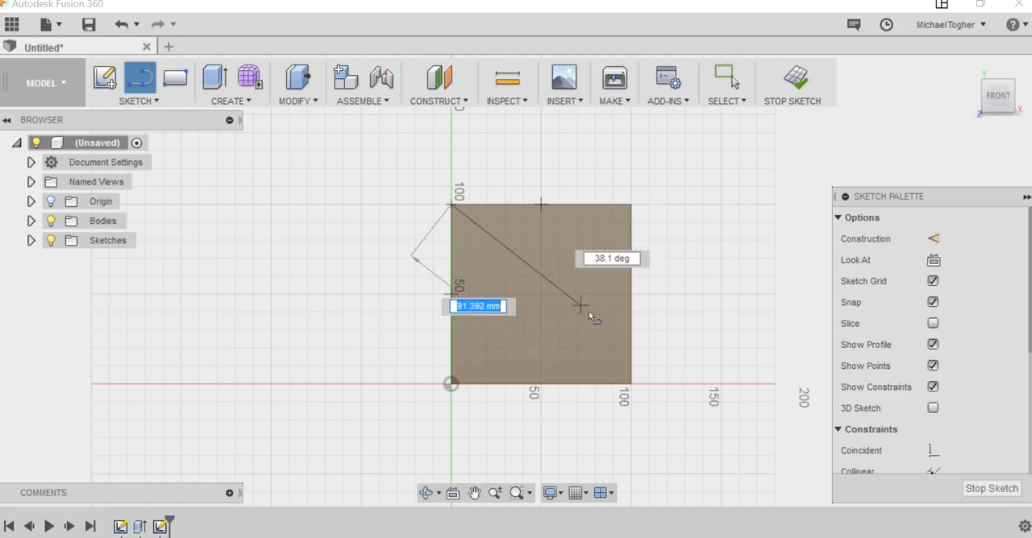
pyautogui.click(631, 383)
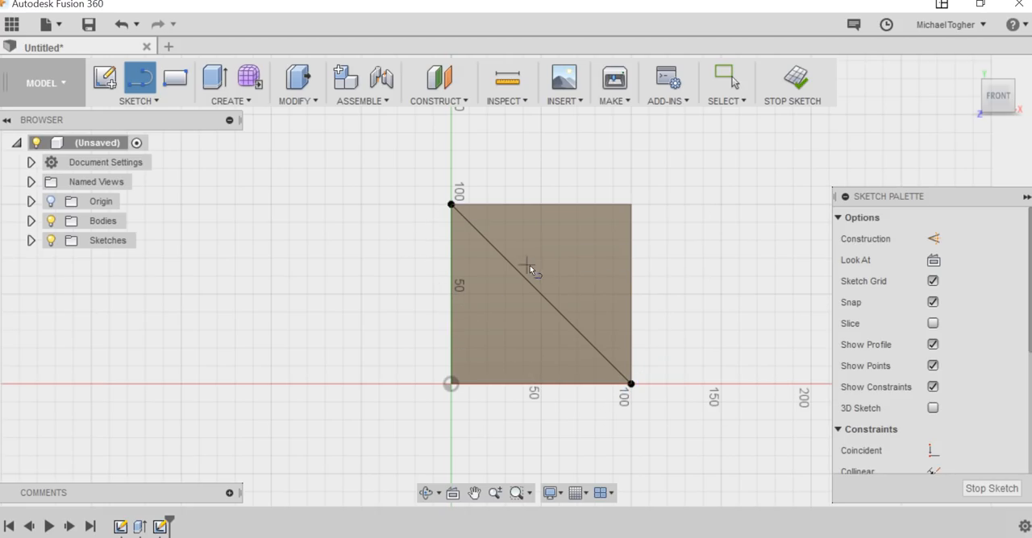
pyautogui.click(452, 384)
pyautogui.click(630, 205)
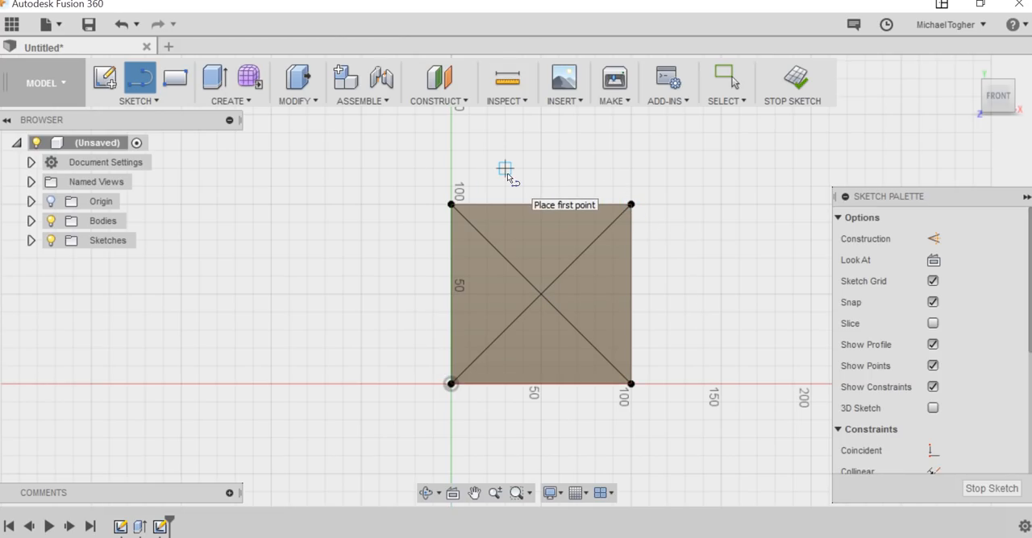
pyautogui.press('Escape')
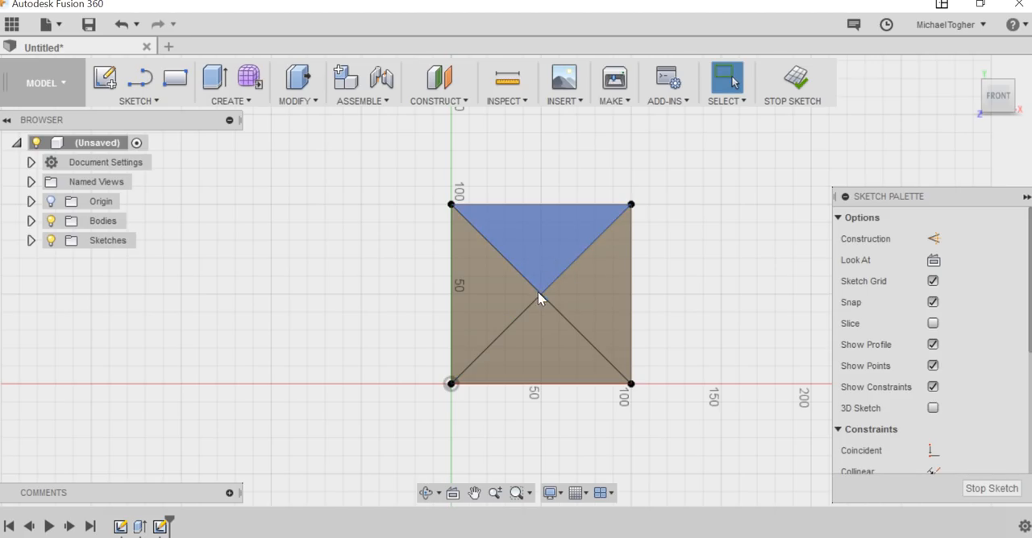
# Convert both diagonal lines to construction lines.
pyautogui.click(522, 271)
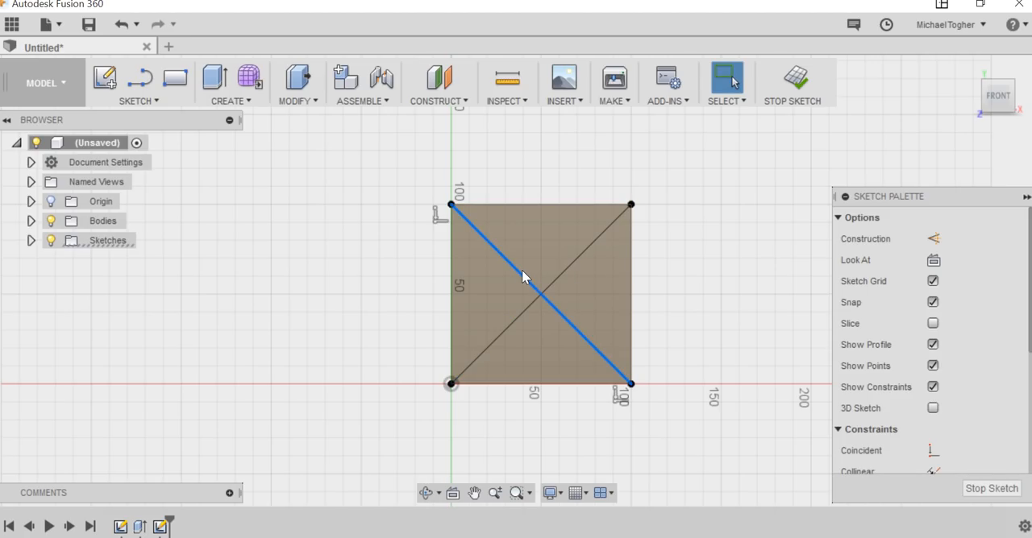
pyautogui.press('x')
pyautogui.click(575, 261)
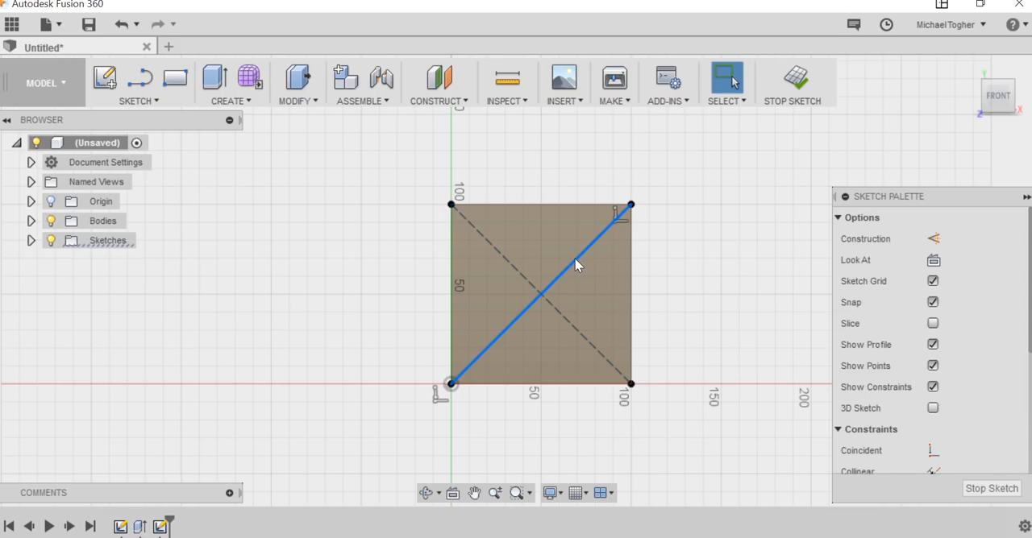
pyautogui.press('x')
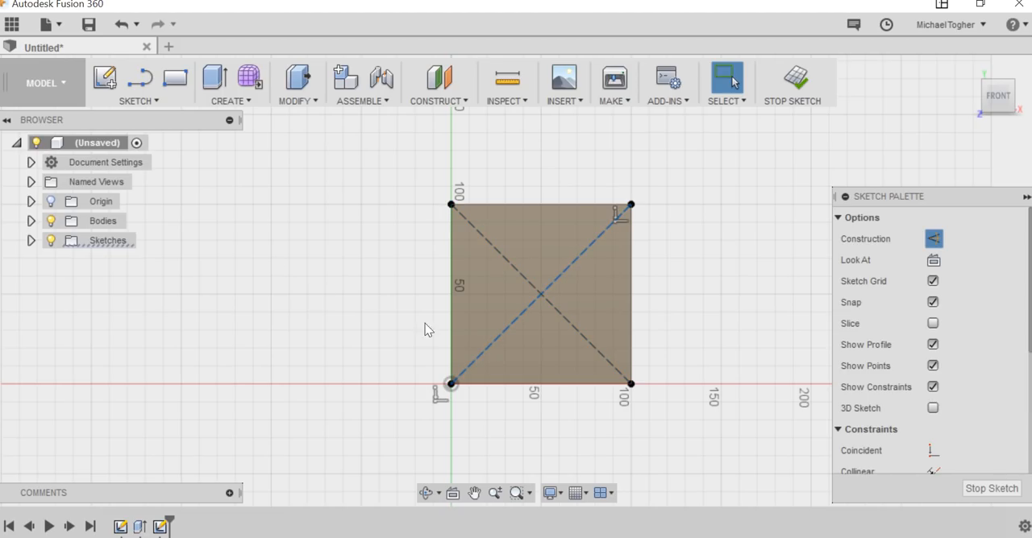
pyautogui.click(338, 272)
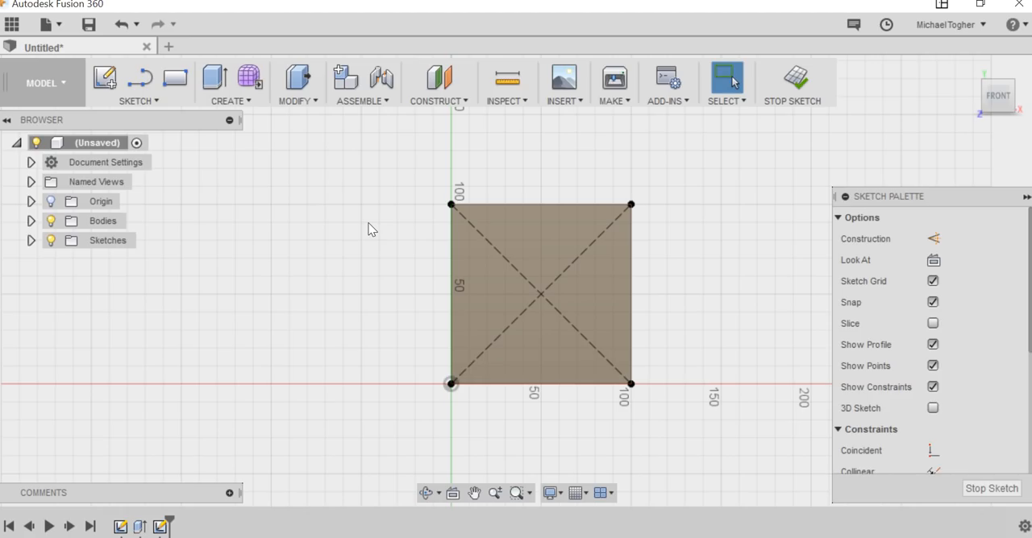
# Draw a center diameter circle of about 28 mm at the intersection of the two diagonals.
pyautogui.click(143, 103)
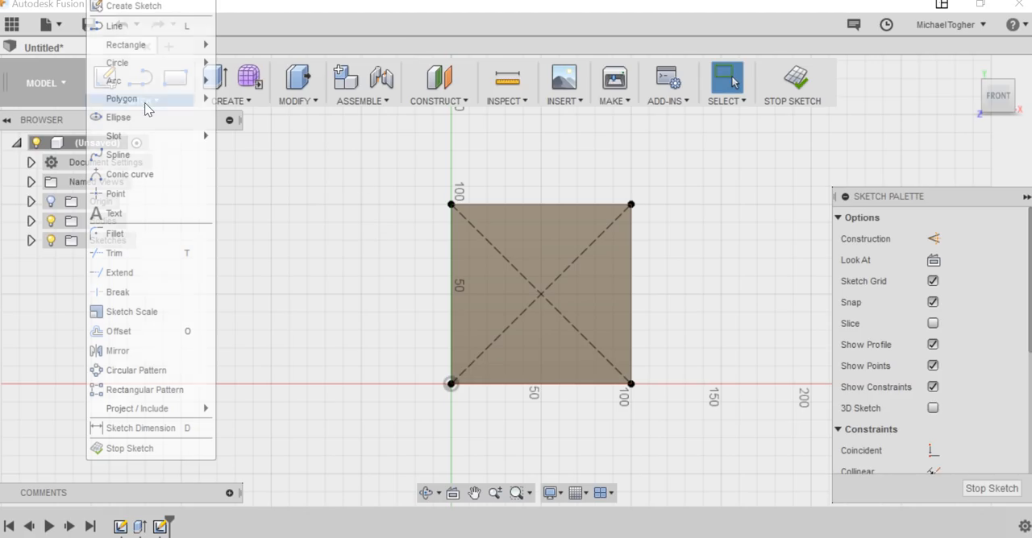
pyautogui.moveTo(144, 64)
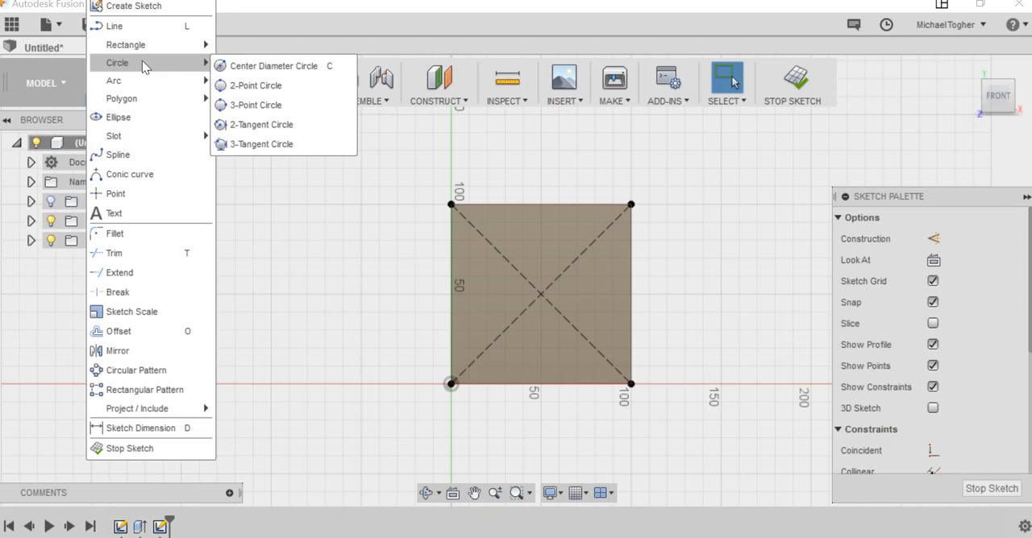
pyautogui.click(282, 66)
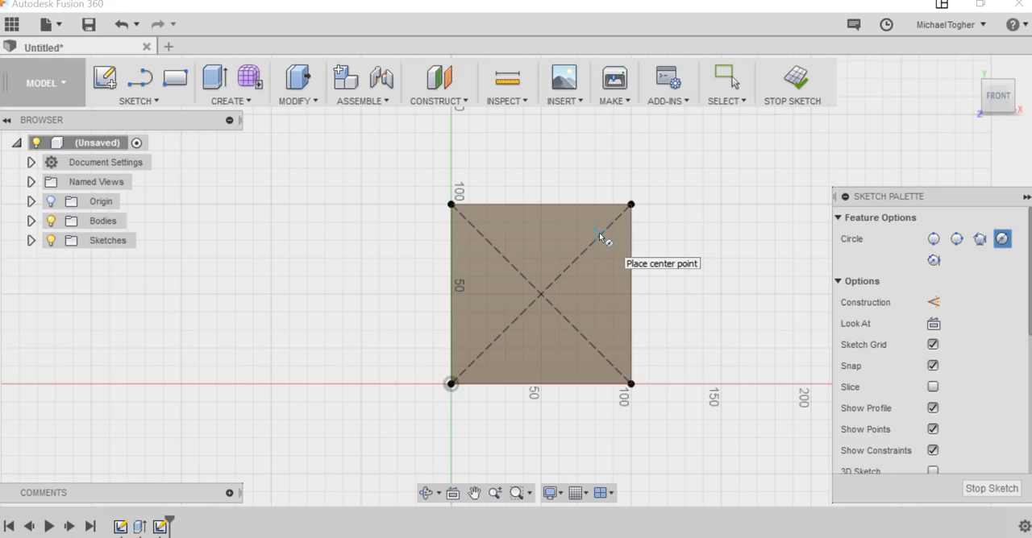
pyautogui.click(537, 293)
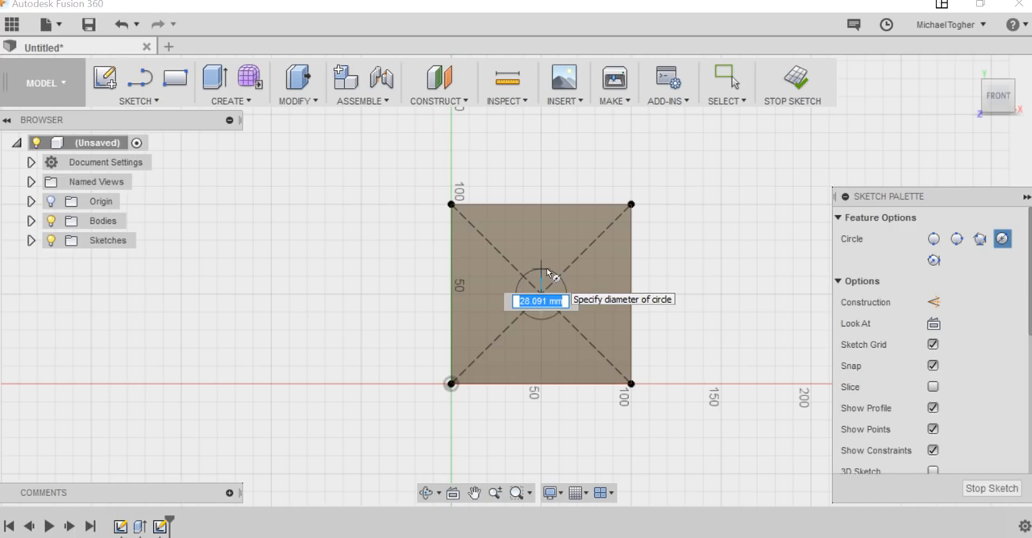
pyautogui.click(548, 274)
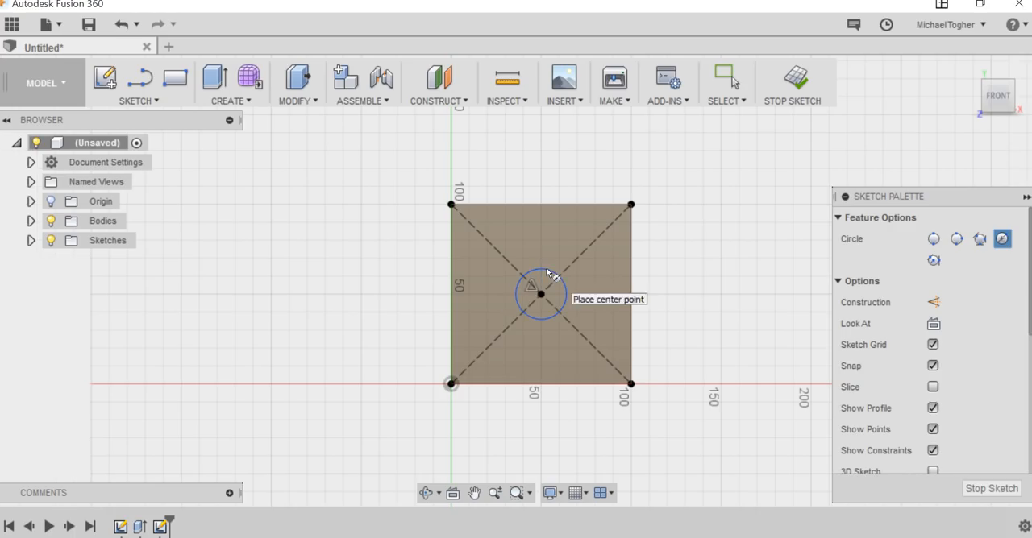
# Draw one circle near each corner, centred on the diagonals, with the upper two about 19 mm and 22 mm in diameter.
pyautogui.click(481, 233)
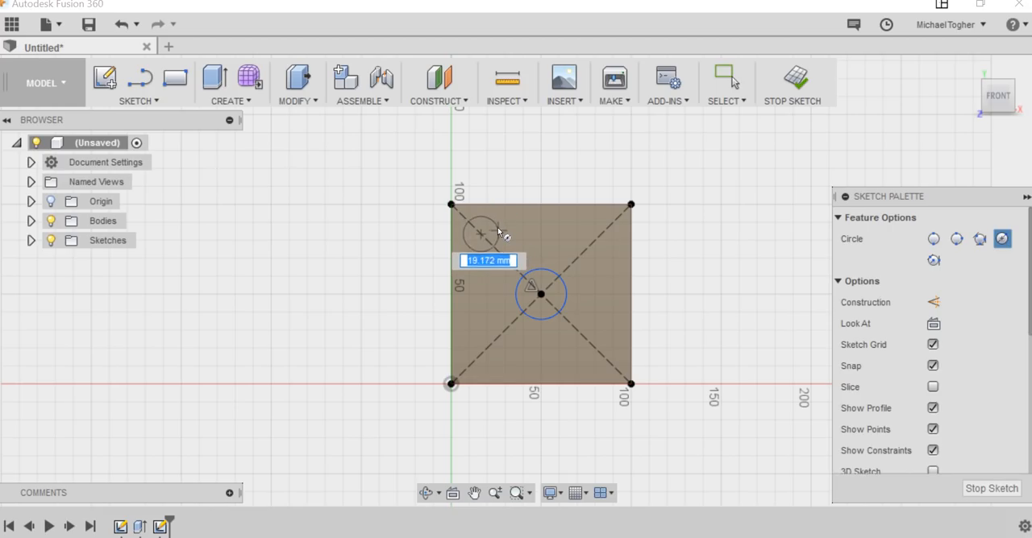
pyautogui.click(498, 233)
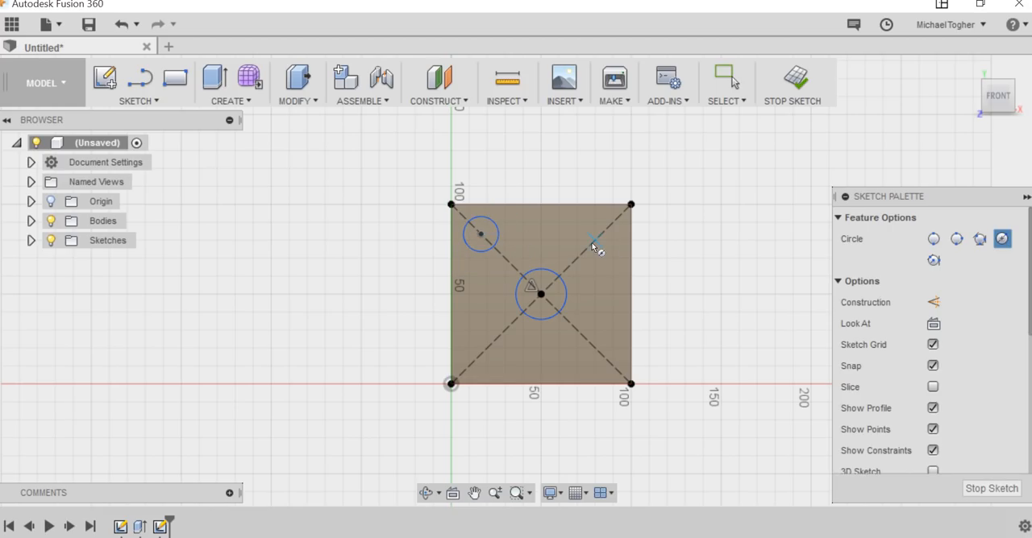
pyautogui.click(594, 240)
pyautogui.click(612, 241)
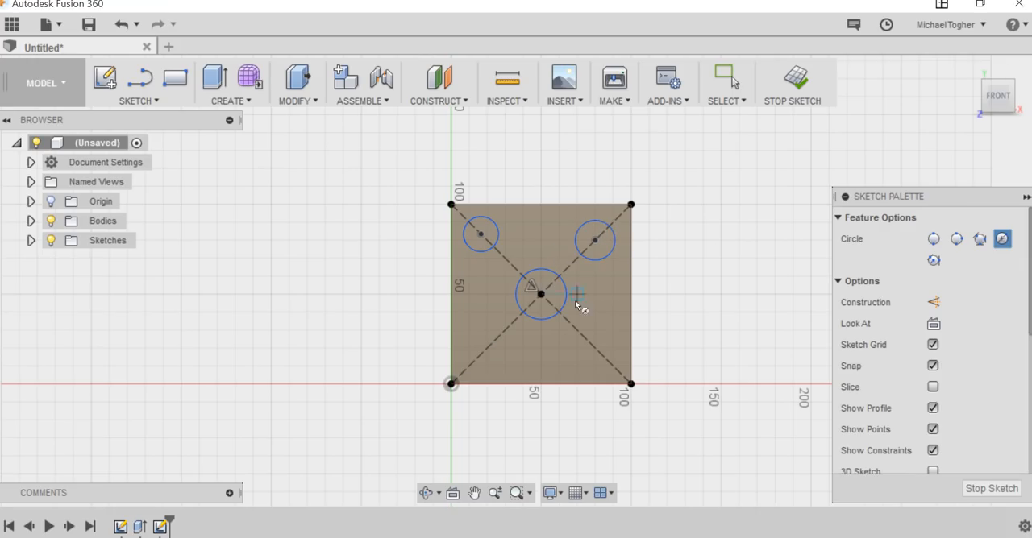
pyautogui.click(481, 339)
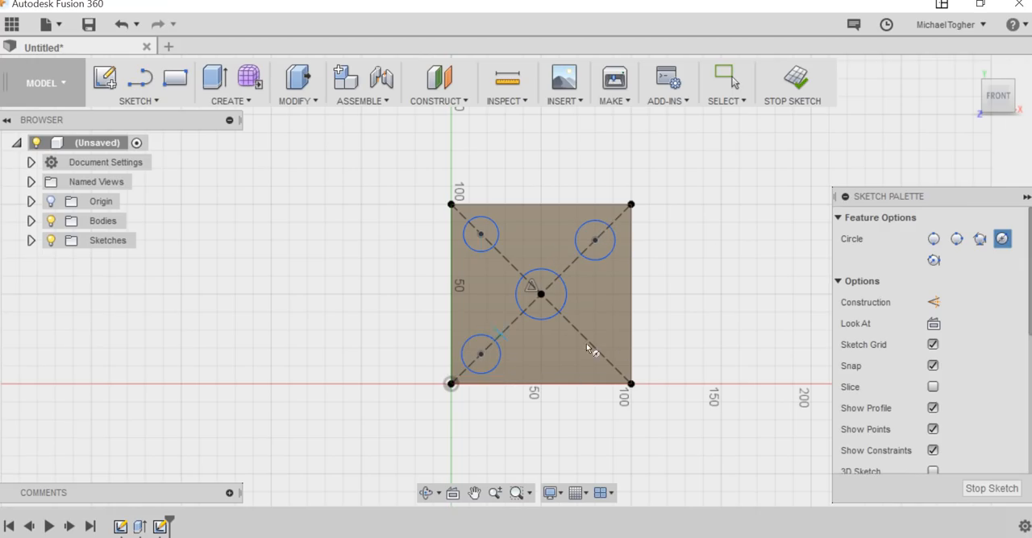
pyautogui.click(601, 354)
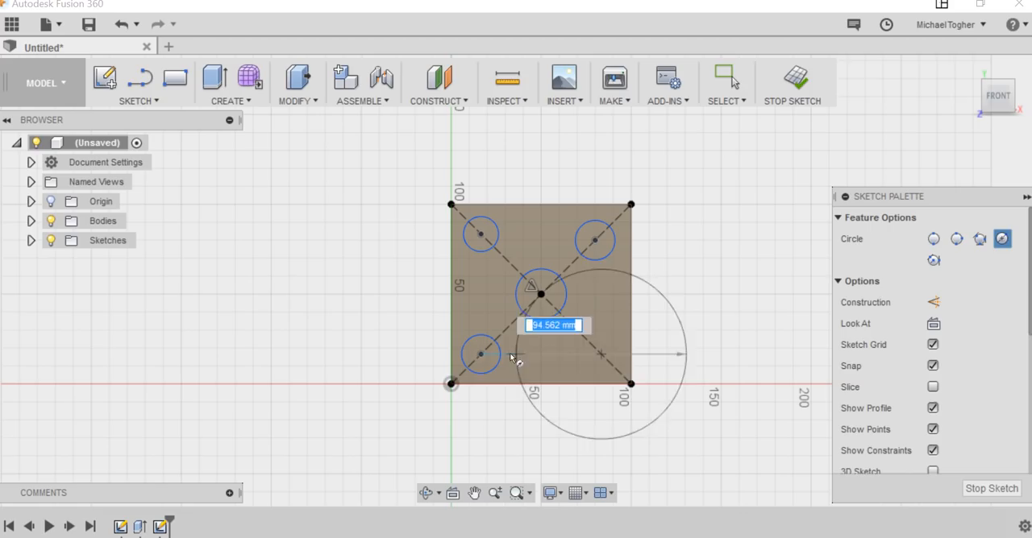
pyautogui.click(598, 331)
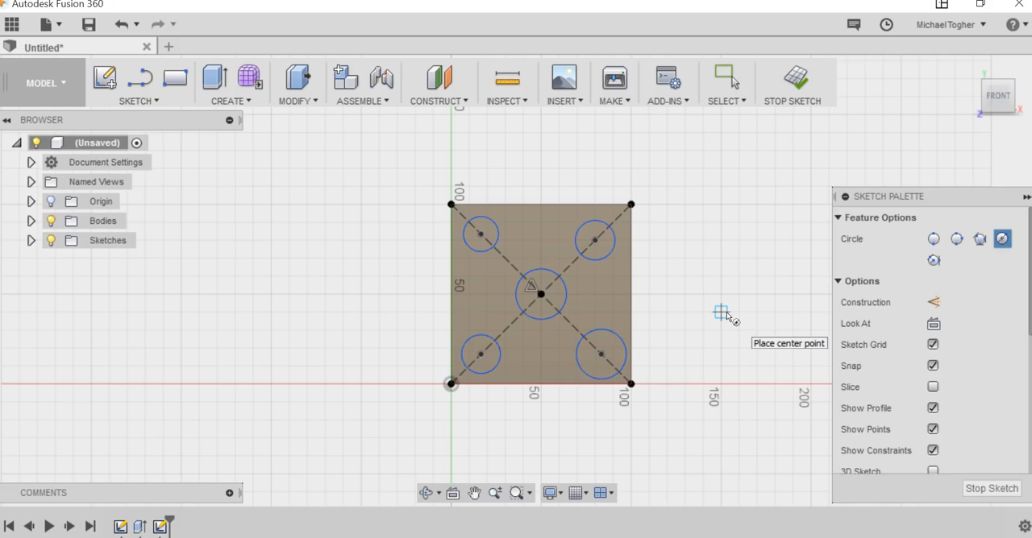
pyautogui.press('Escape')
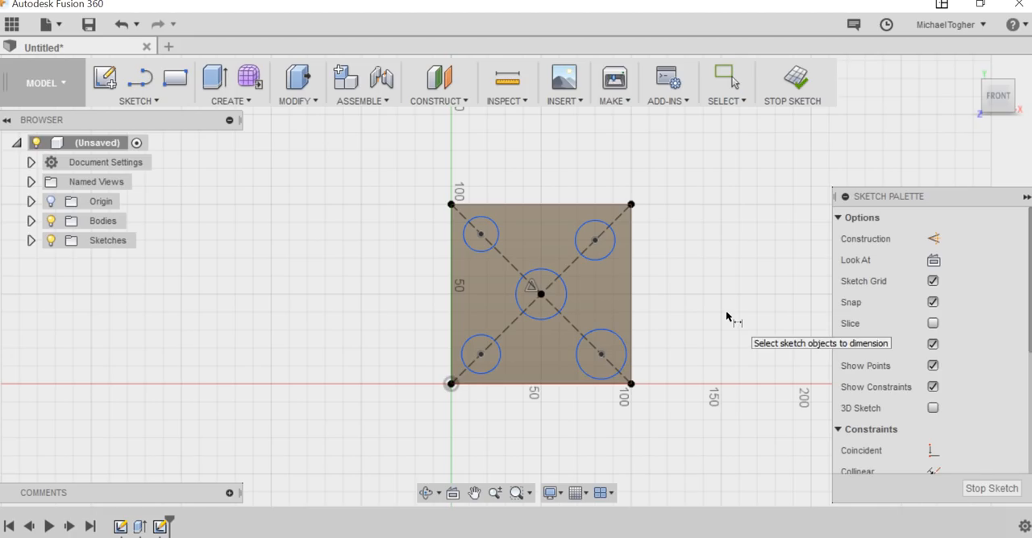
# Dimension the upper-left circle's diameter to 20 mm.
pyautogui.click(498, 236)
pyautogui.click(490, 157)
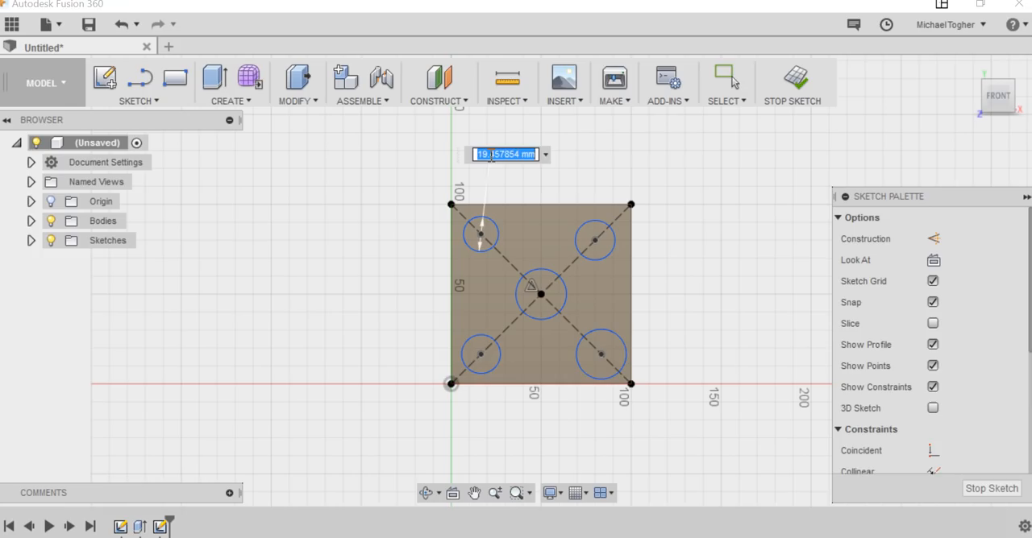
pyautogui.write('20')
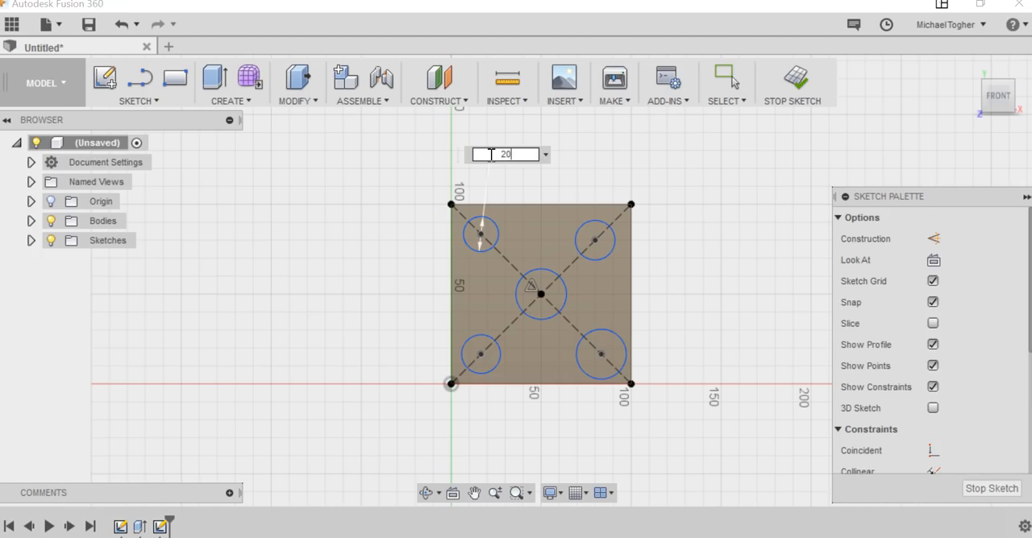
pyautogui.press('Return')
# Dimension the upper-right circle's diameter to 20 mm.
pyautogui.scroll(-1, 490, 157)
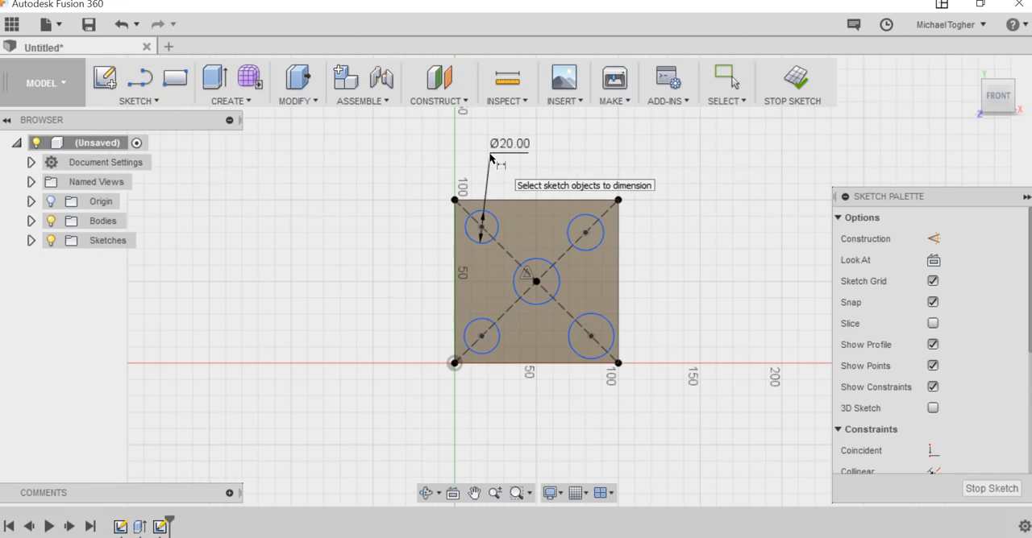
pyautogui.click(592, 217)
pyautogui.click(590, 179)
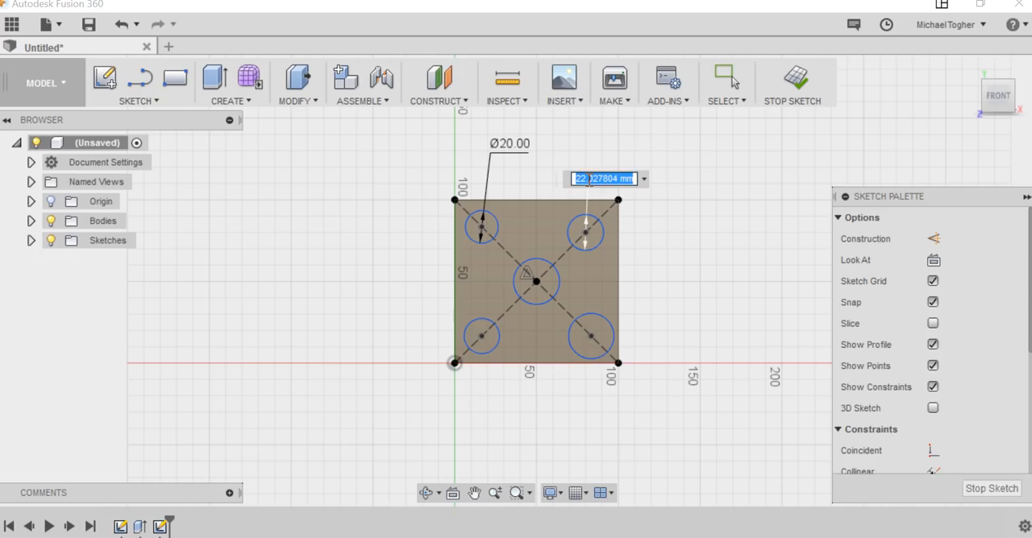
pyautogui.press('BackSpace')
pyautogui.write('20')
pyautogui.press('Return')
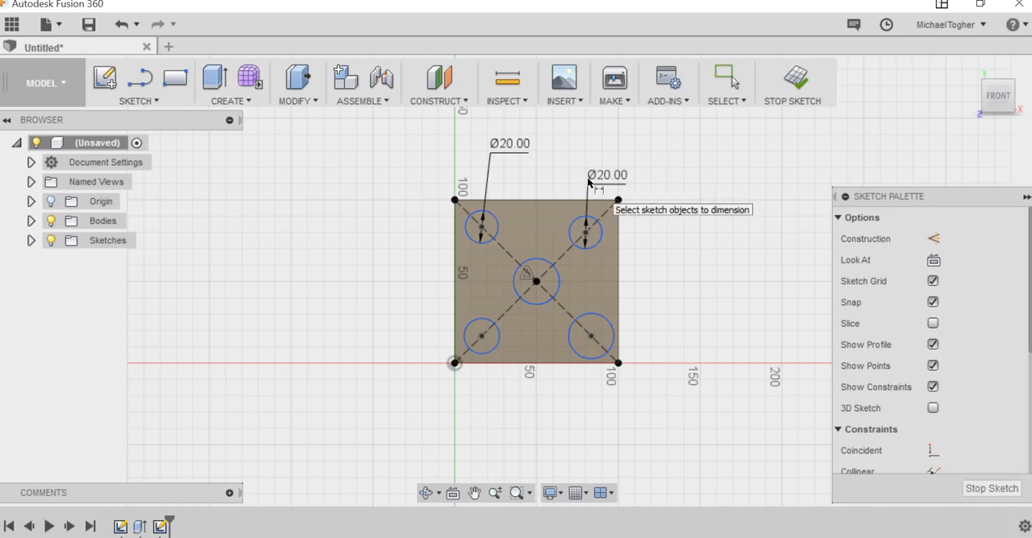
# Dimension the centre circle's diameter to 20 mm.
pyautogui.click(551, 267)
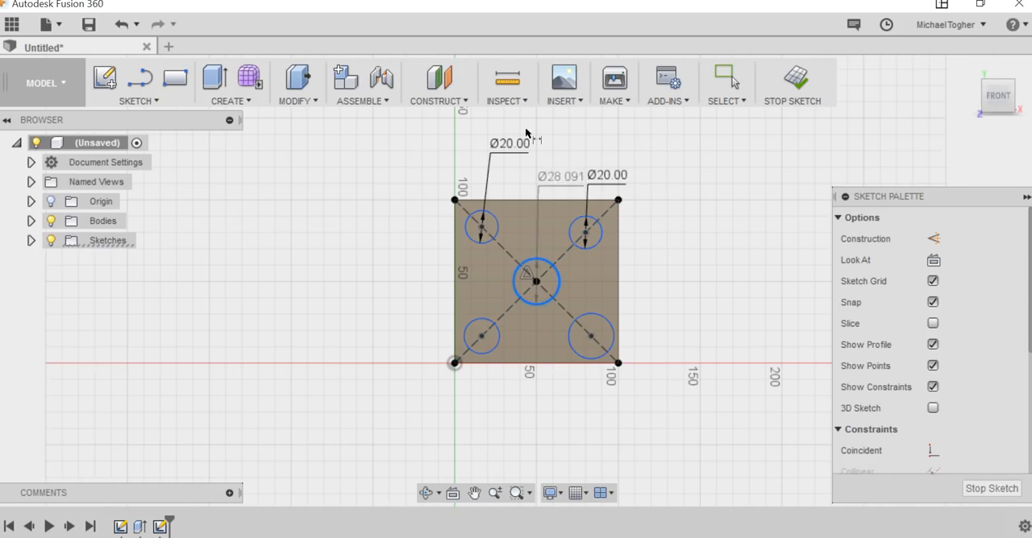
pyautogui.click(535, 223)
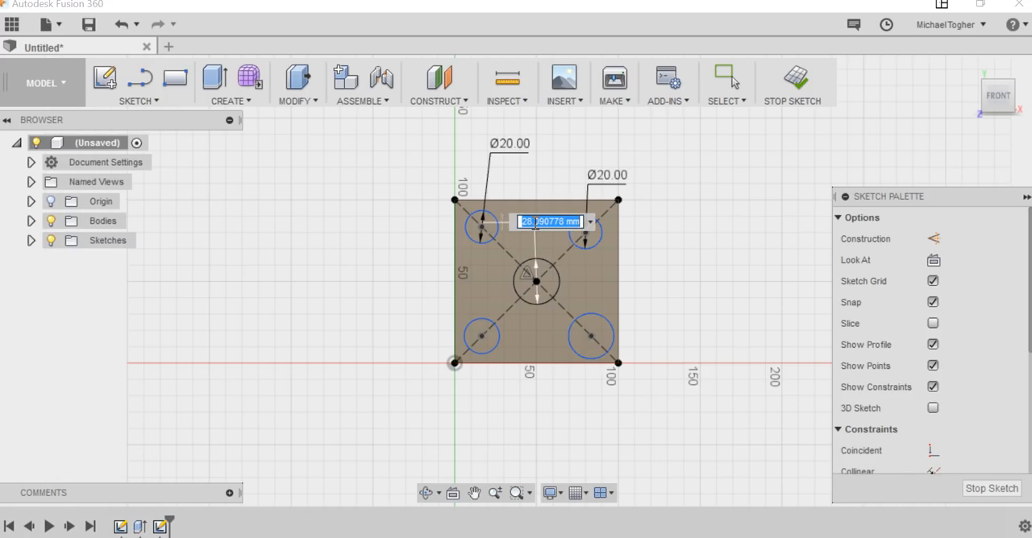
pyautogui.press('BackSpace')
pyautogui.write('20')
pyautogui.press('Return')
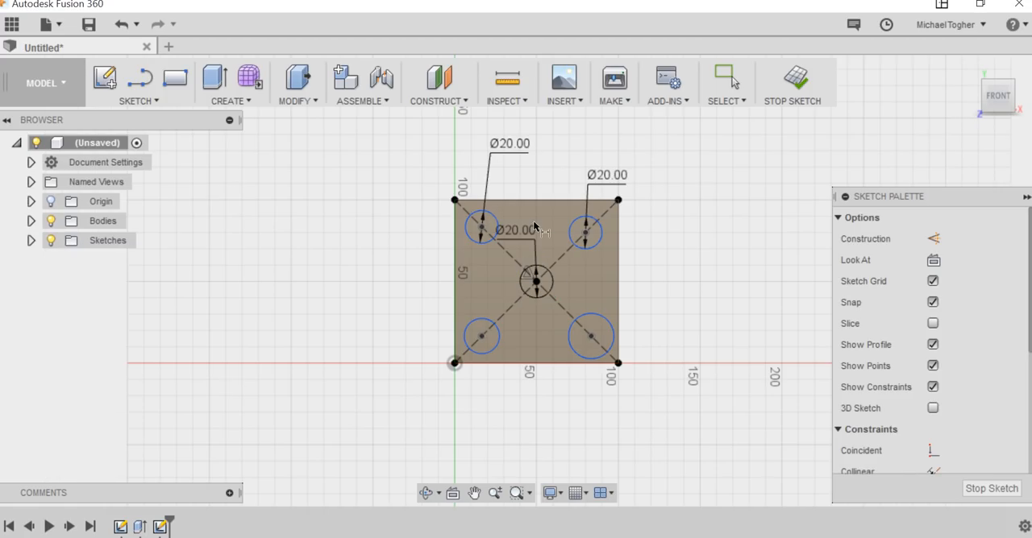
# Dimension the lower-left circle's diameter to 20 mm.
pyautogui.click(498, 345)
pyautogui.click(489, 408)
pyautogui.press('BackSpace')
pyautogui.write('20')
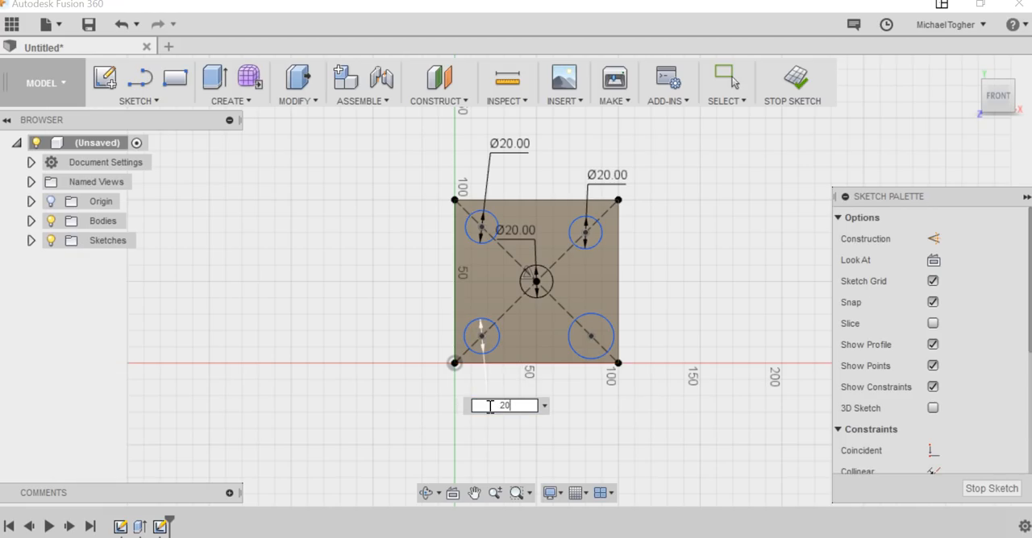
pyautogui.press('Return')
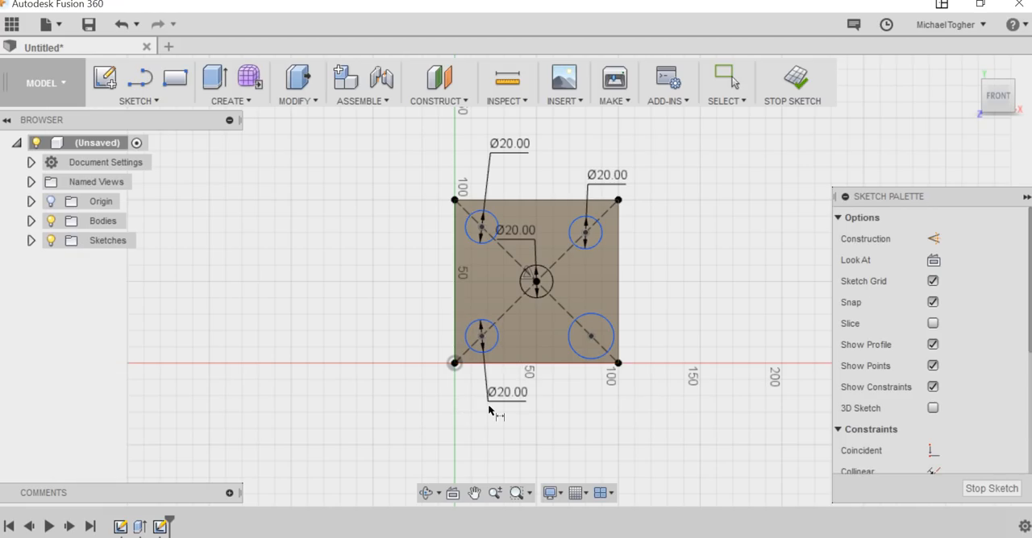
# Dimension the lower-right circle's diameter to 20 mm.
pyautogui.click(600, 320)
pyautogui.click(662, 309)
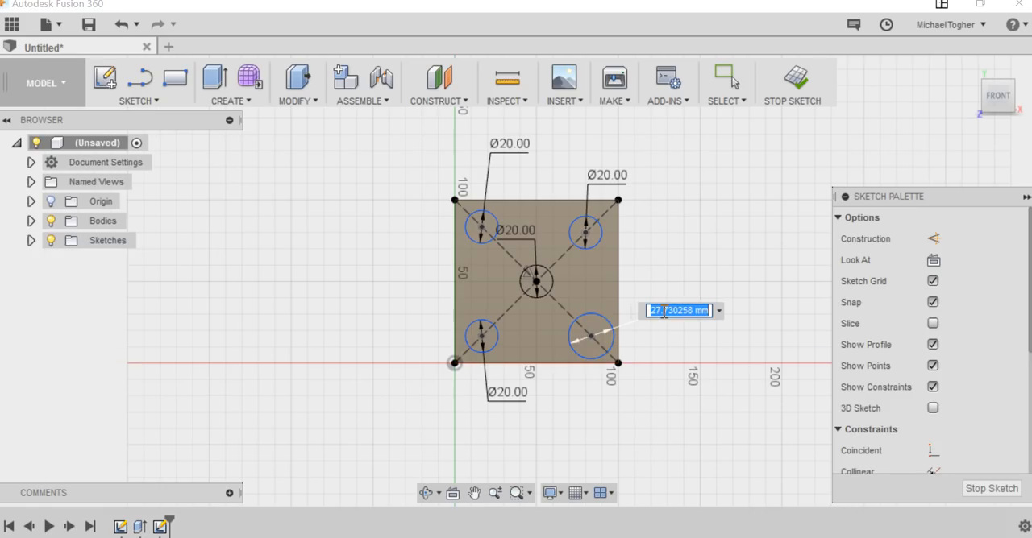
pyautogui.press('BackSpace')
pyautogui.write('20')
pyautogui.press('Return')
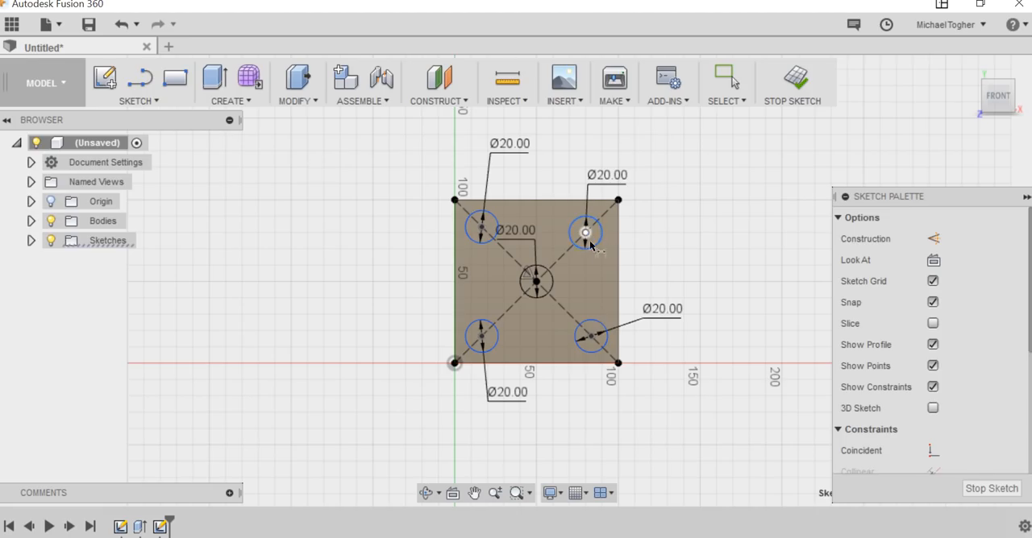
# Dimension the distance from the upper-right circle's centre to the square's upper-right corner as 25 mm.
pyautogui.click(619, 201)
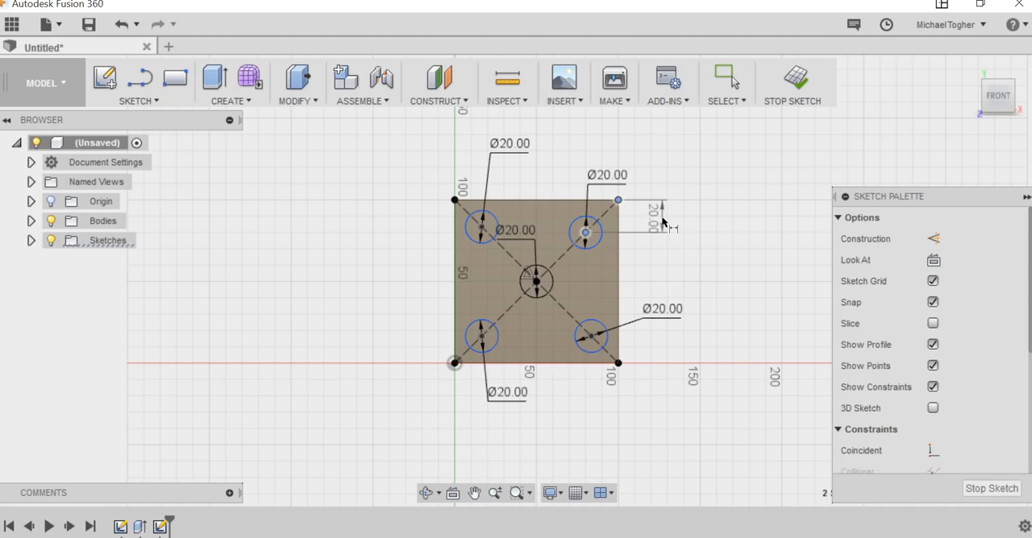
pyautogui.click(653, 267)
pyautogui.write('25')
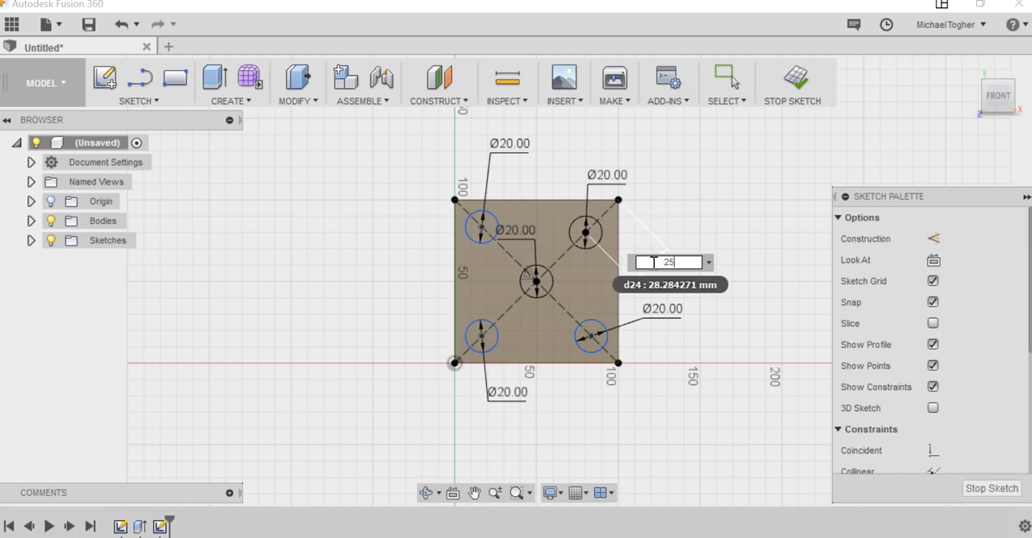
pyautogui.press('Return')
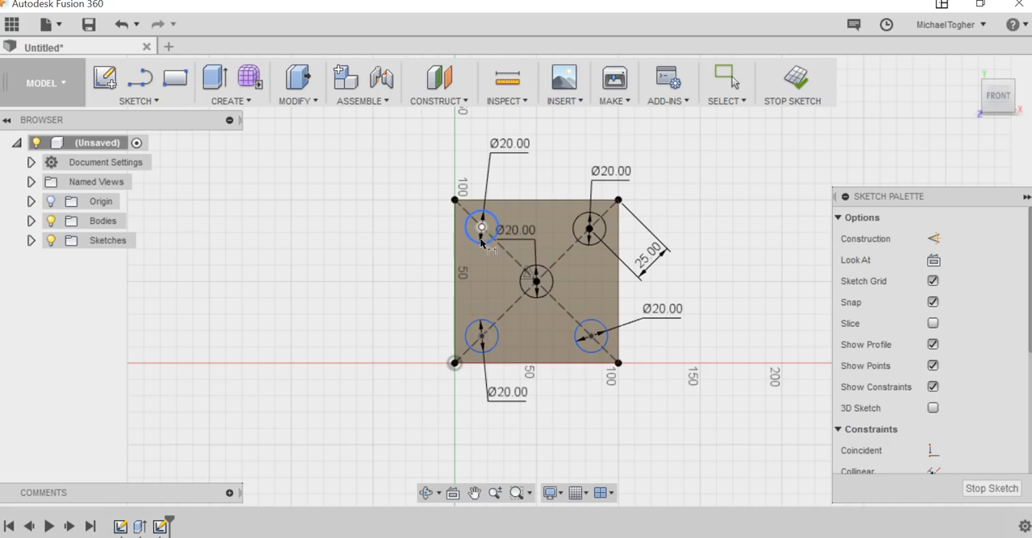
# Dimension the distance from the upper-left circle's centre to the square's upper-left corner as 25 mm.
pyautogui.click(481, 228)
pyautogui.click(454, 199)
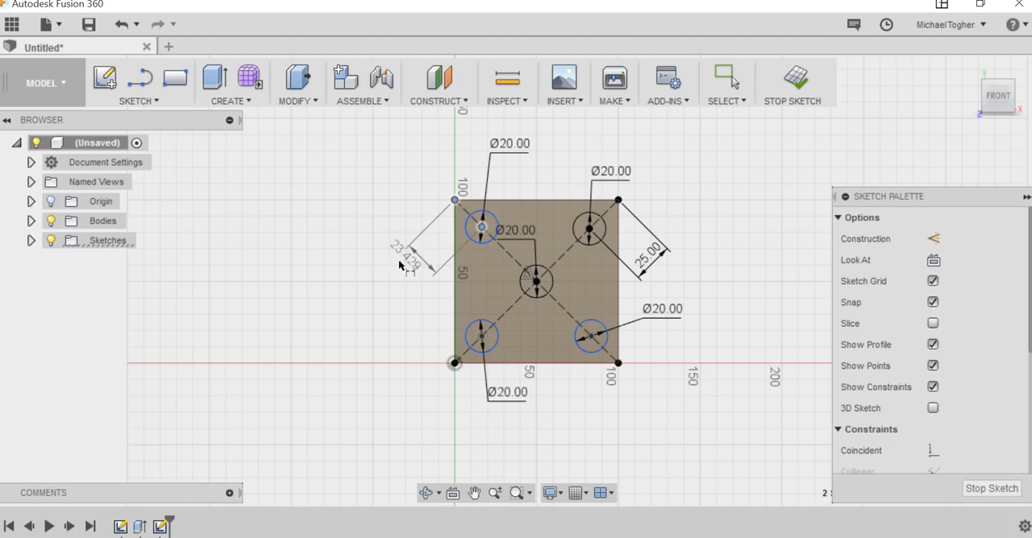
pyautogui.click(401, 267)
pyautogui.write('25')
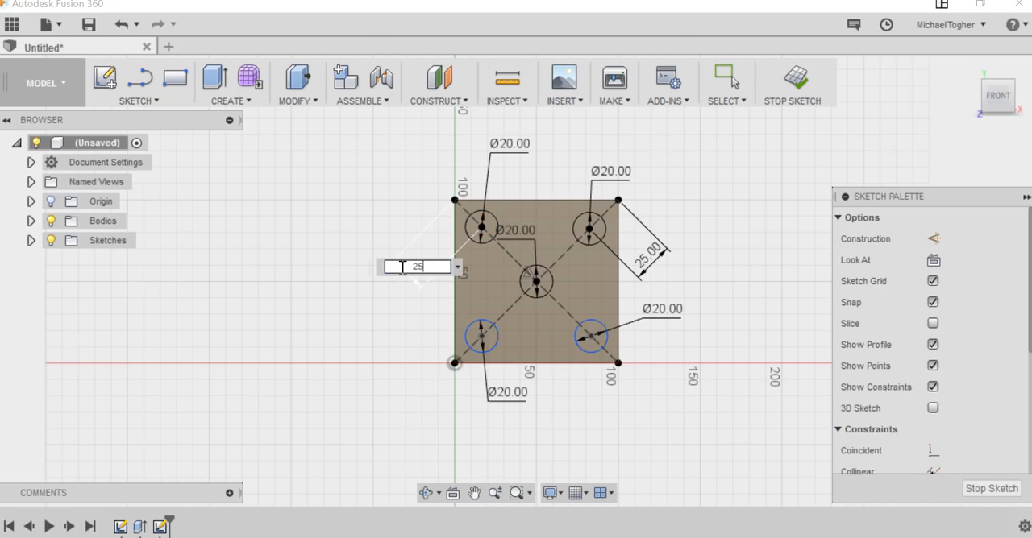
pyautogui.press('Return')
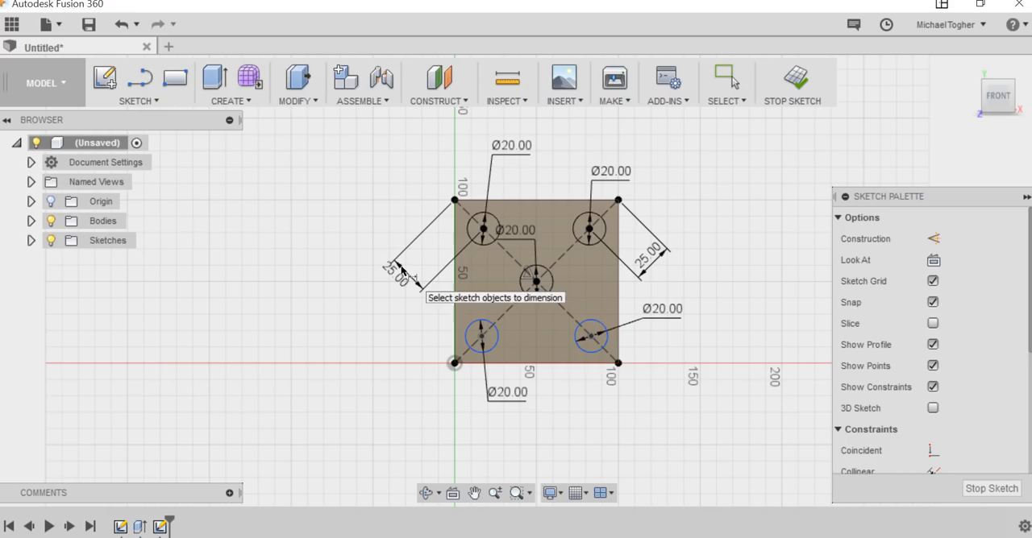
# Dimension the distance from the lower-left circle's centre to the square's lower-left corner as 25 mm.
pyautogui.click(481, 336)
pyautogui.click(455, 363)
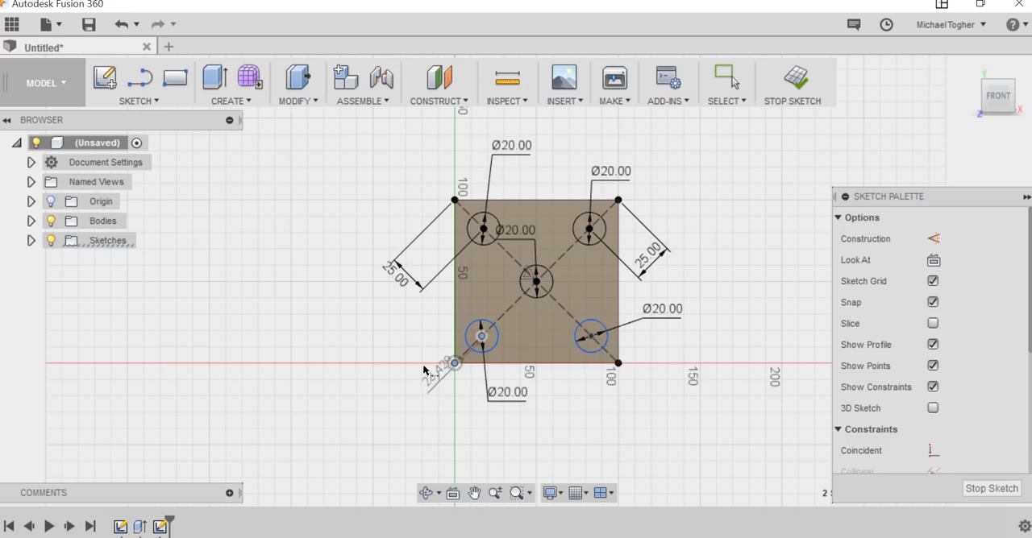
pyautogui.click(409, 321)
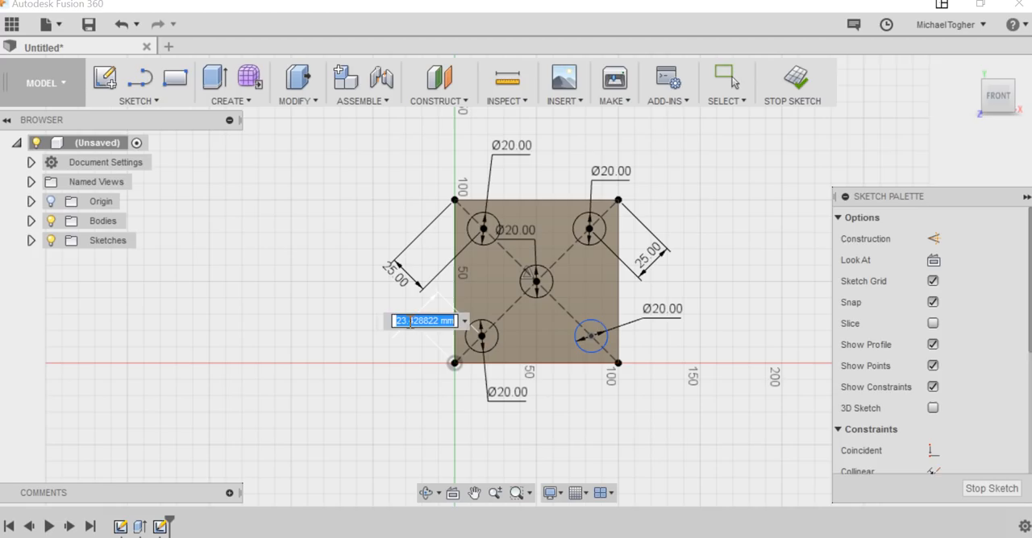
pyautogui.write('25')
pyautogui.press('Return')
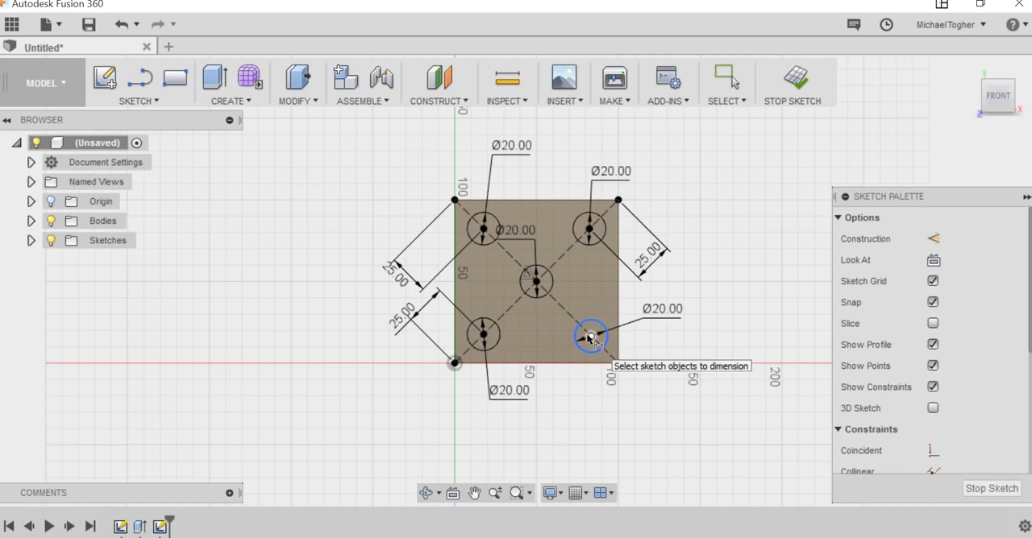
# Dimension the distance from the lower-right circle's centre to the square's lower-right corner as 25 mm.
pyautogui.click(589, 336)
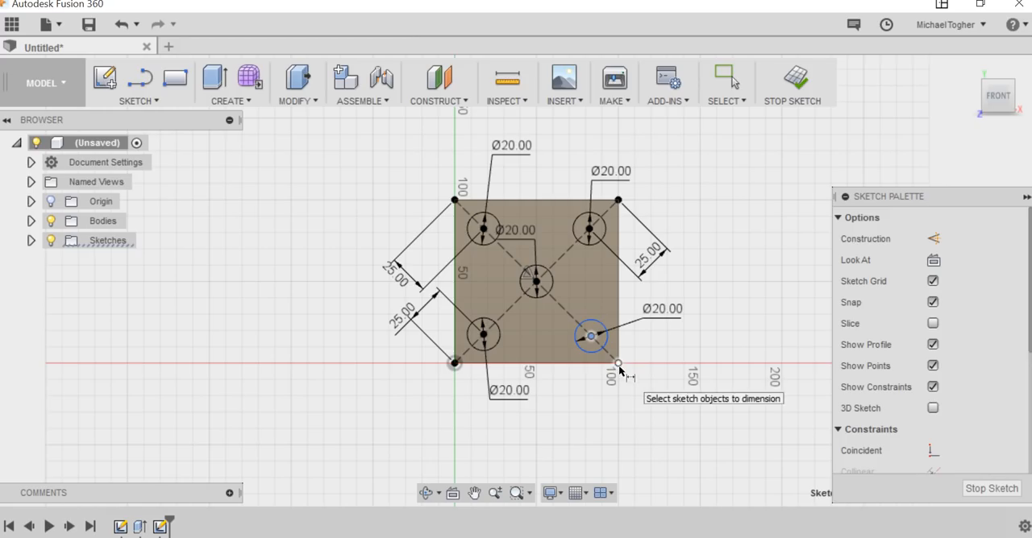
pyautogui.click(617, 363)
pyautogui.click(580, 411)
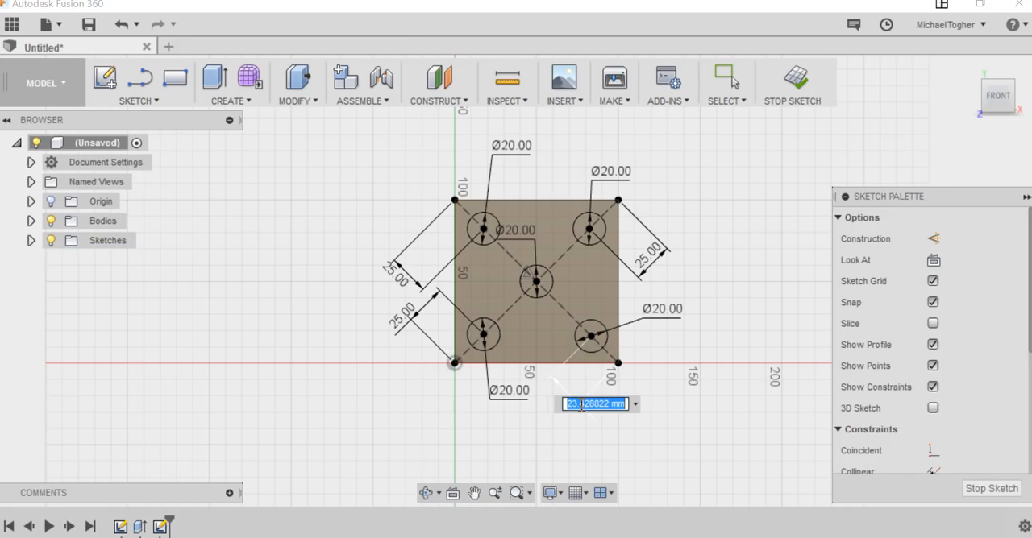
pyautogui.press('BackSpace')
pyautogui.write('25')
pyautogui.press('Return')
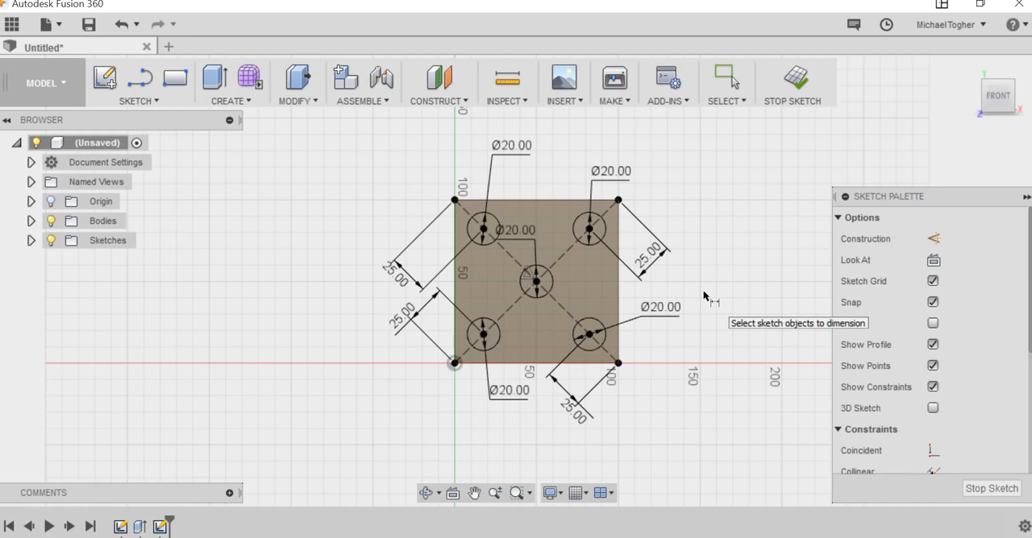
pyautogui.press('Escape')
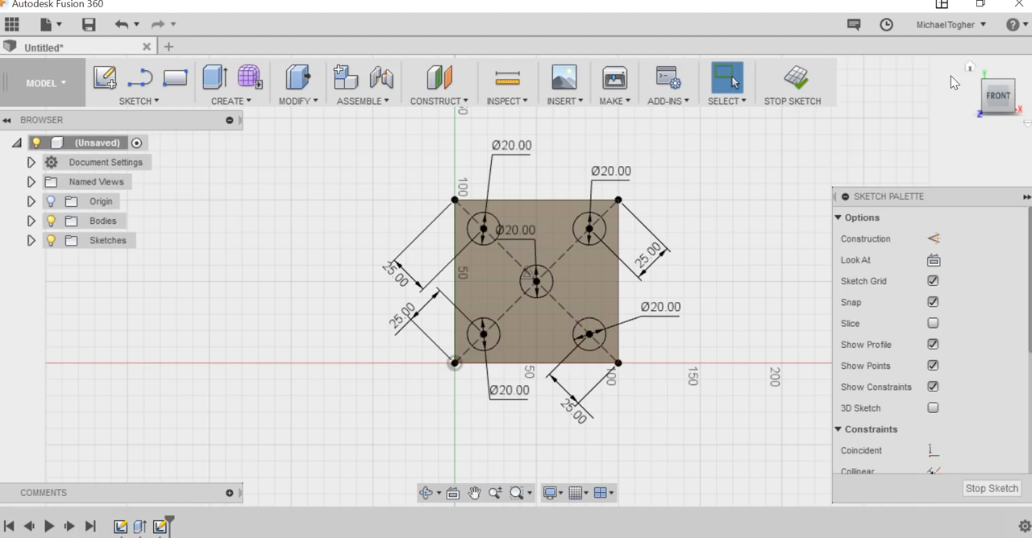
# Start an Extrude with all five circles on the cube's front face selected as profiles.
pyautogui.moveTo(972, 65)
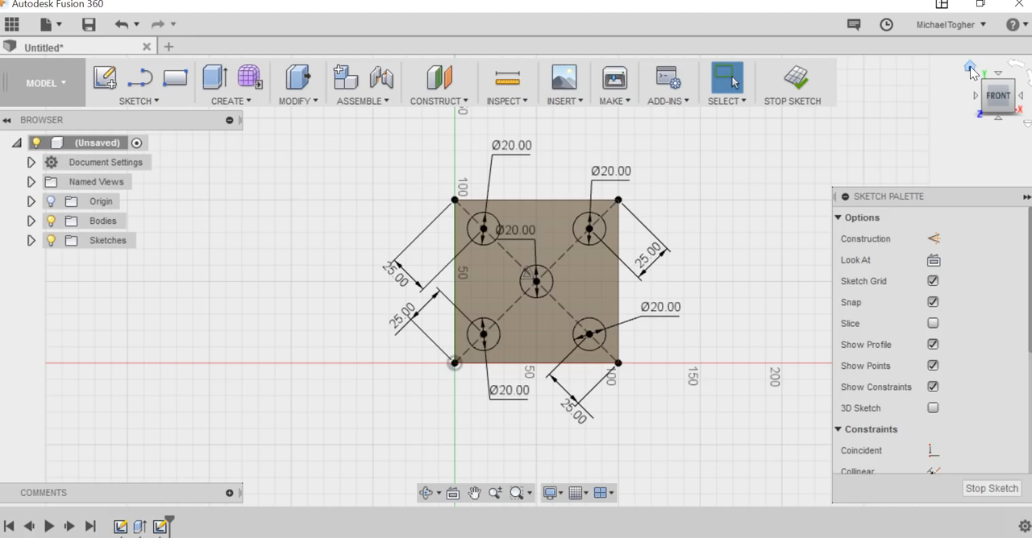
pyautogui.click(971, 69)
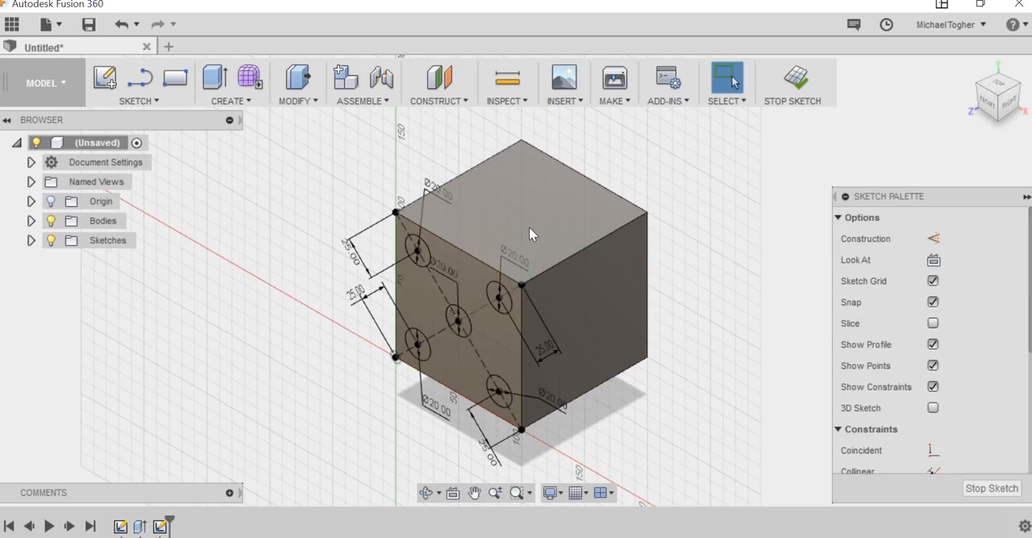
pyautogui.press('e')
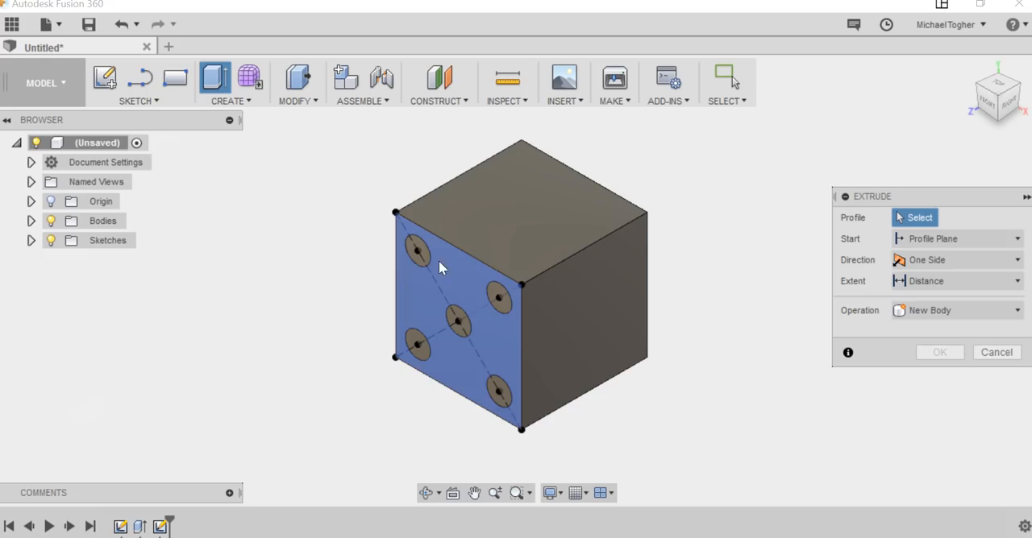
pyautogui.scroll(3, 417, 257)
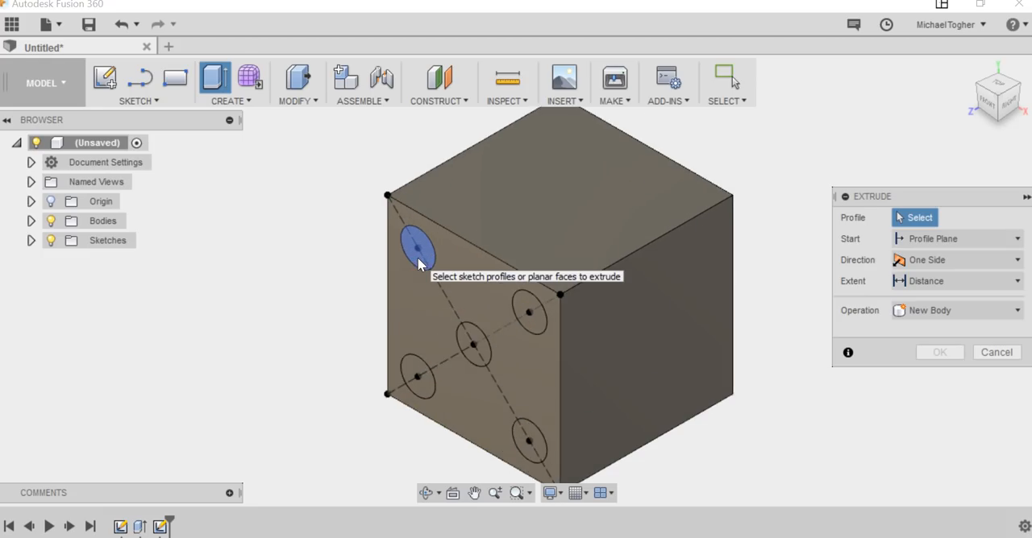
pyautogui.click(427, 255)
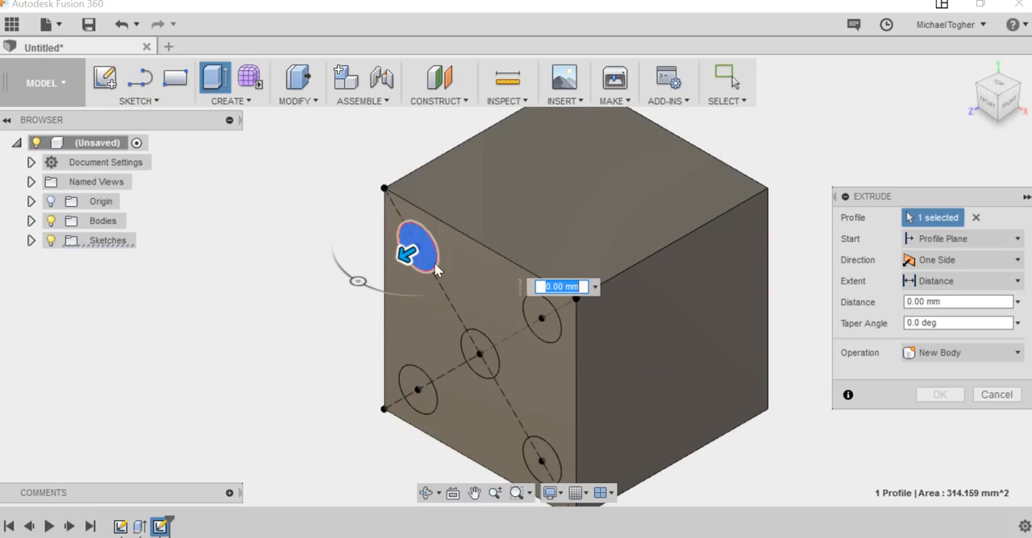
pyautogui.click(542, 321)
pyautogui.click(483, 366)
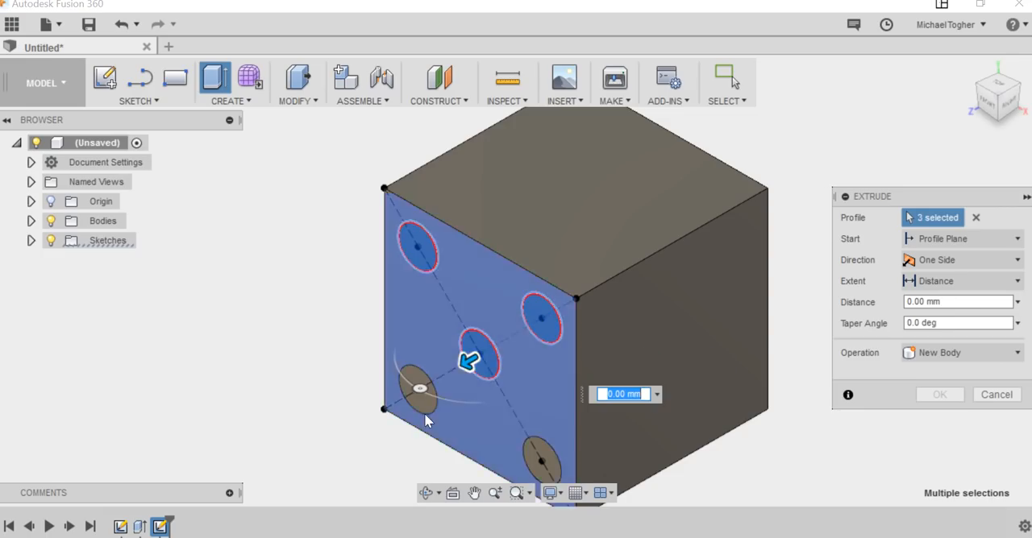
pyautogui.click(417, 391)
pyautogui.click(546, 467)
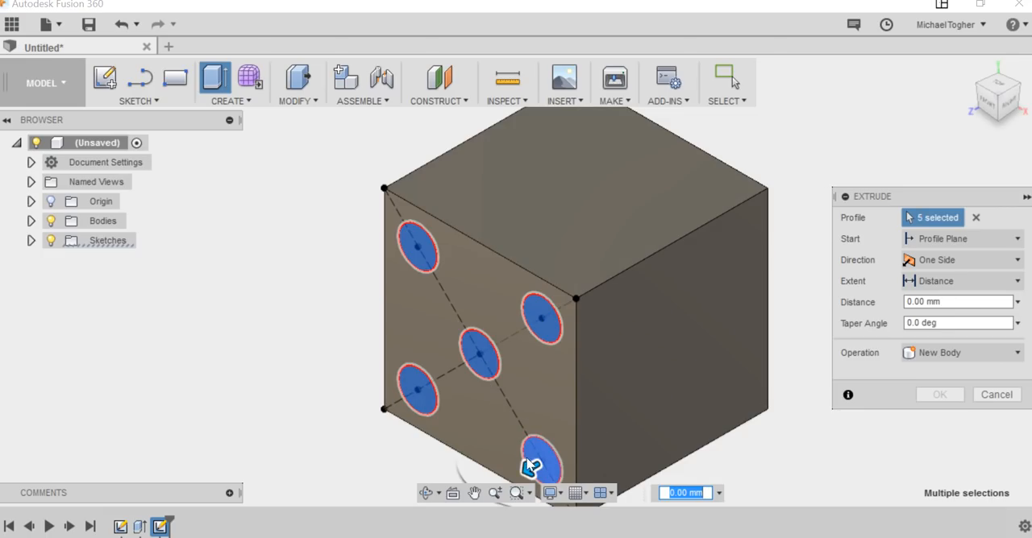
# Try extruding the five circles 10 mm outward and 5 mm inward as a cut.
pyautogui.moveTo(532, 472); pyautogui.dragTo(506, 478)
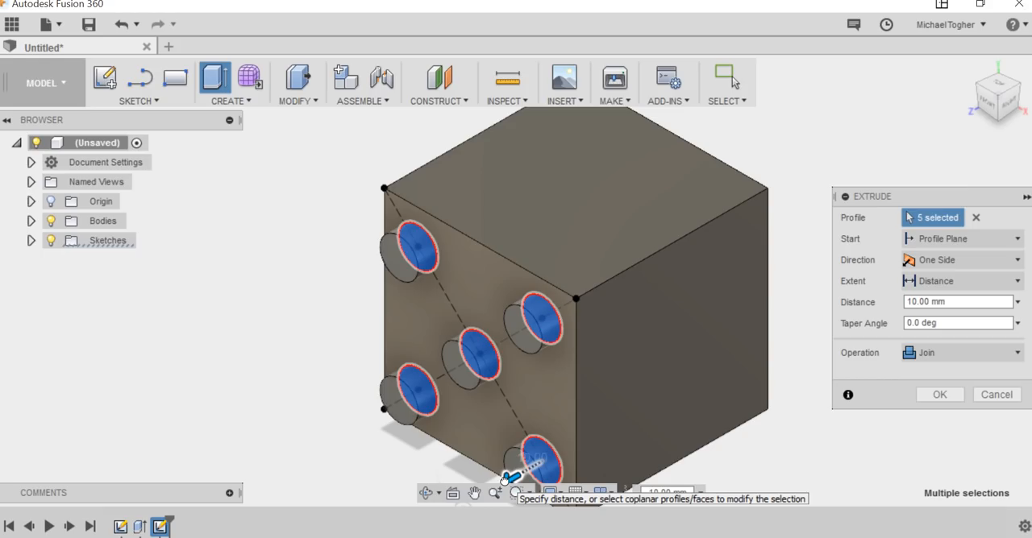
pyautogui.moveTo(506, 478); pyautogui.dragTo(533, 466)
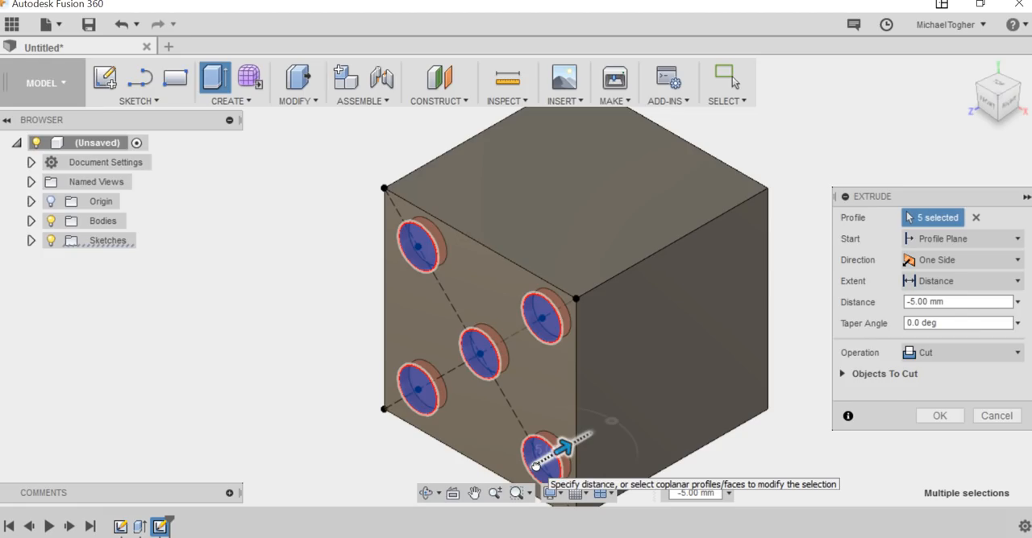
pyautogui.moveTo(535, 466)
pyautogui.mouseDown()
pyautogui.moveTo(640, 418)
pyautogui.moveTo(540, 461)
pyautogui.mouseUp()
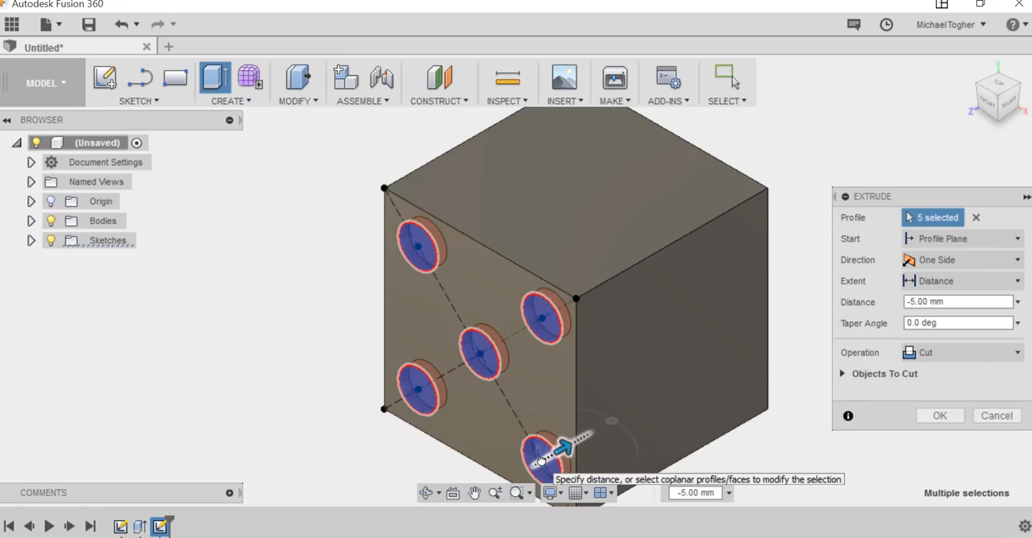
# Cut the five circles into the cube's front face with an extrude distance of -2 mm.
pyautogui.moveTo(1008, 301); pyautogui.dragTo(846, 305)
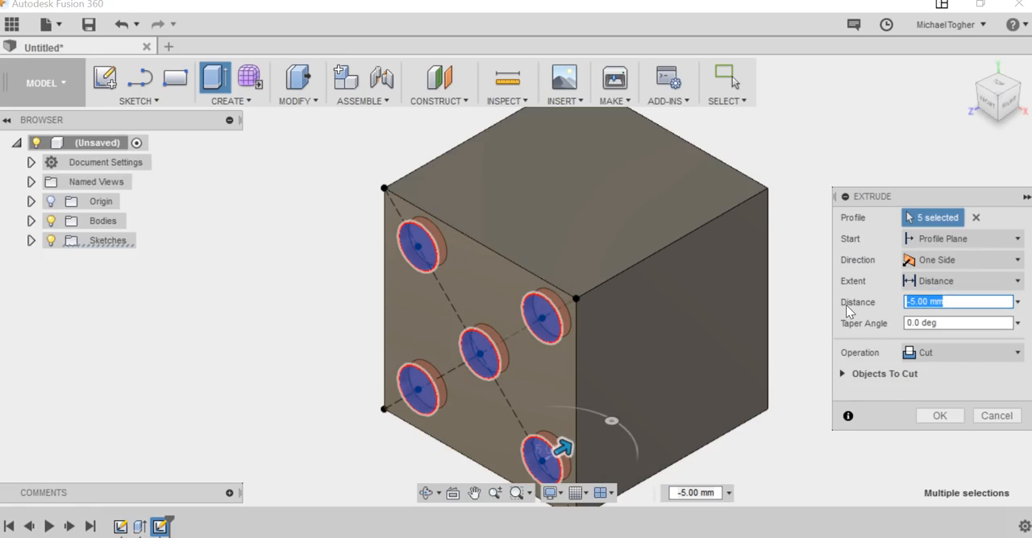
pyautogui.press('BackSpace')
pyautogui.write('-')
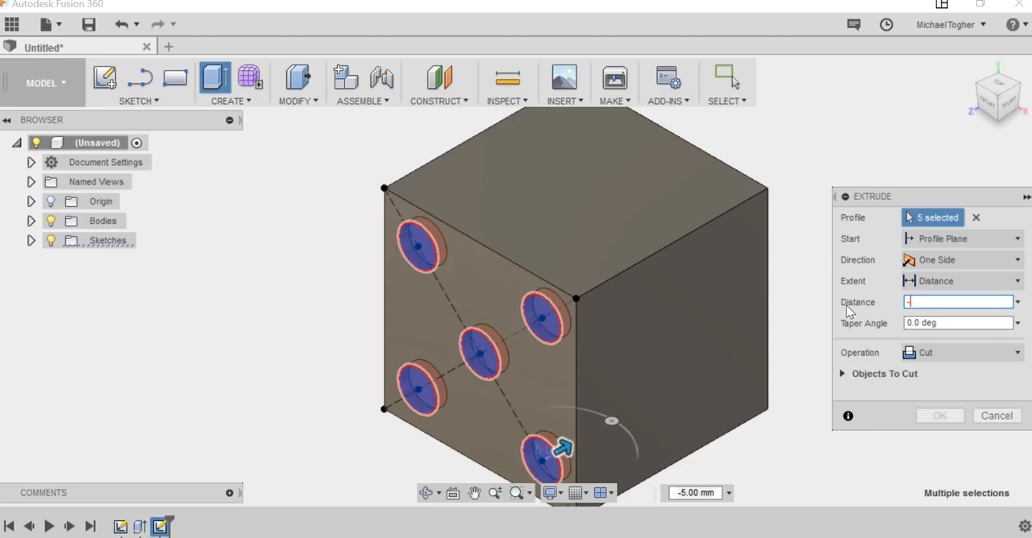
pyautogui.write('2')
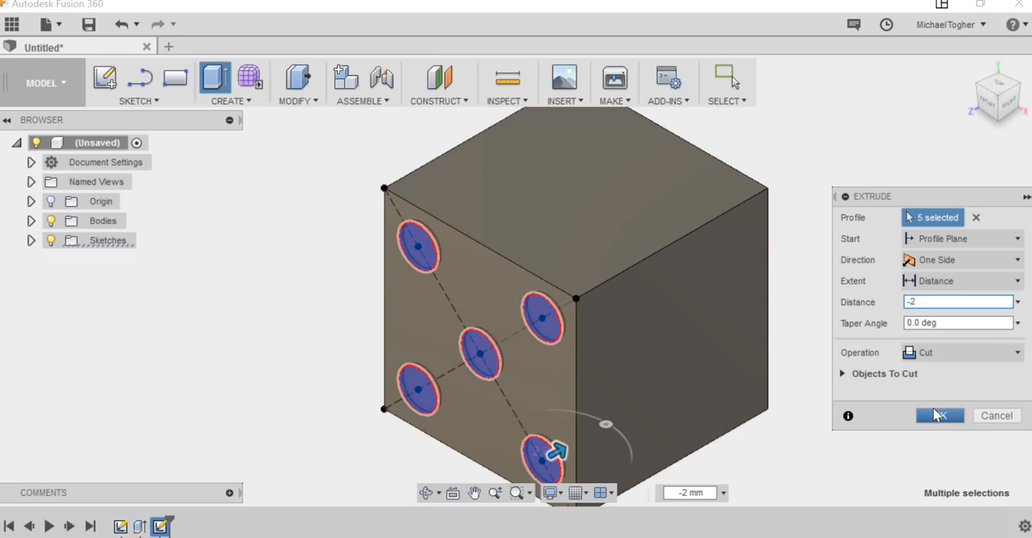
pyautogui.click(936, 415)
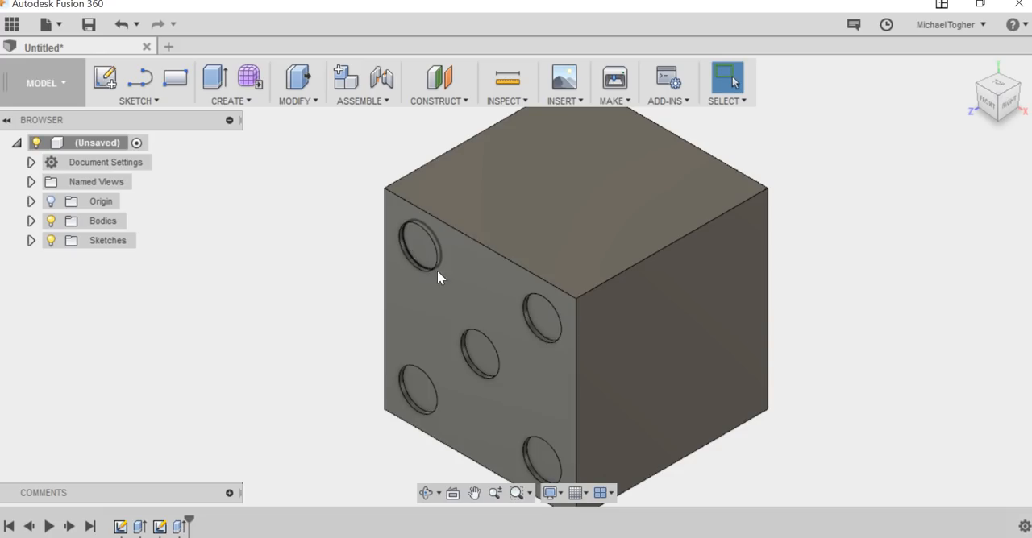
pyautogui.scroll(-1, 508, 331)
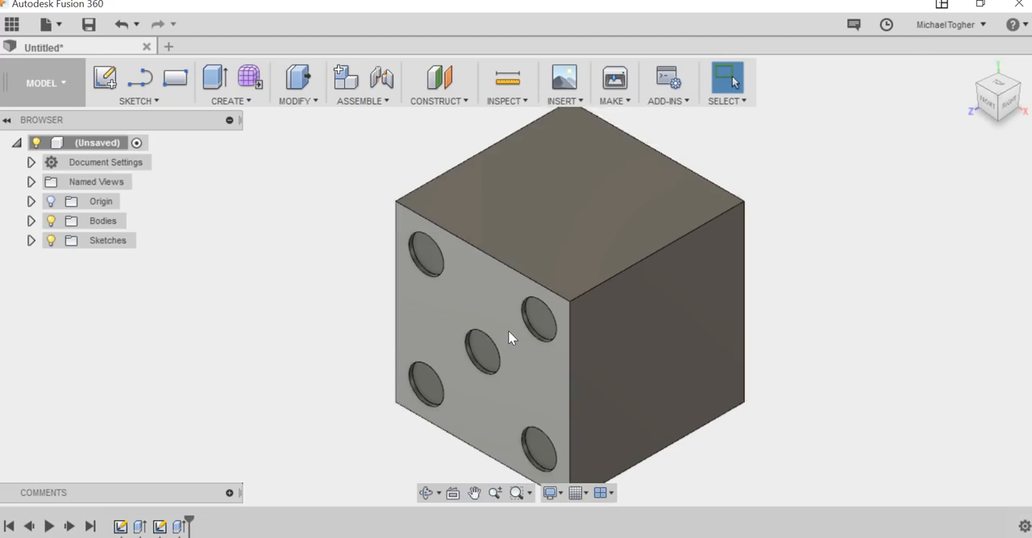
pyautogui.scroll(-1, 509, 337)
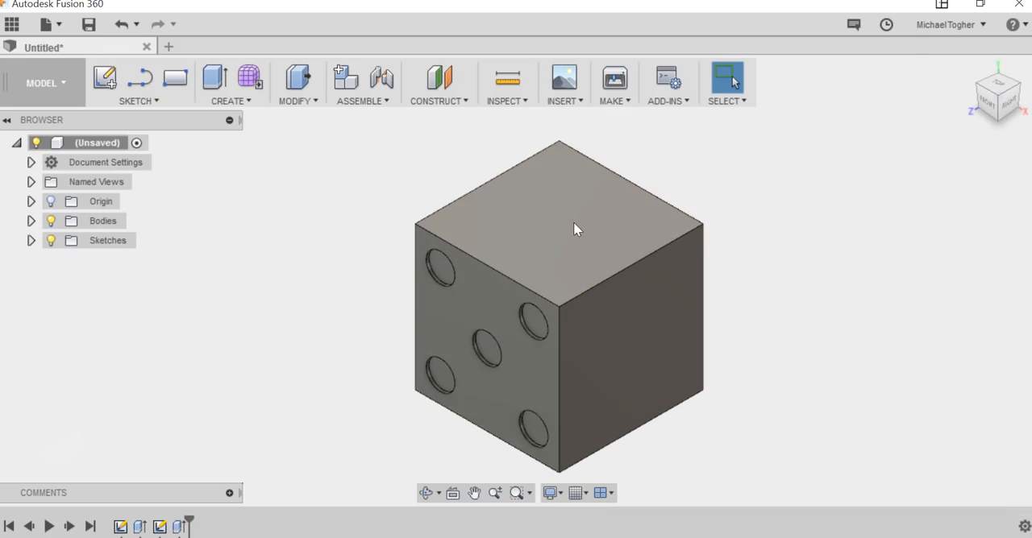